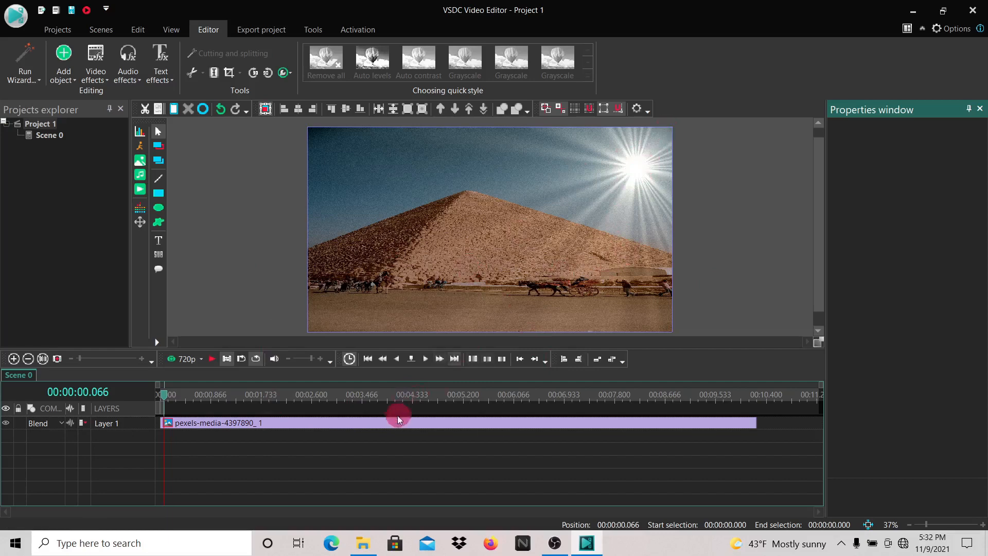
Step: View the effects inside the pyramid image's timeline and return to the main scene
double_click(322, 422)
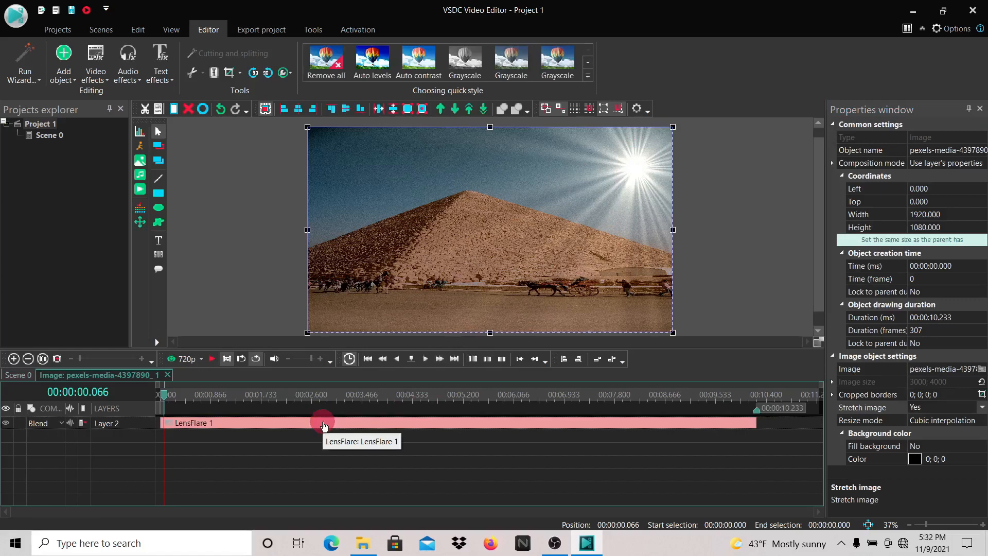
left_click(26, 375)
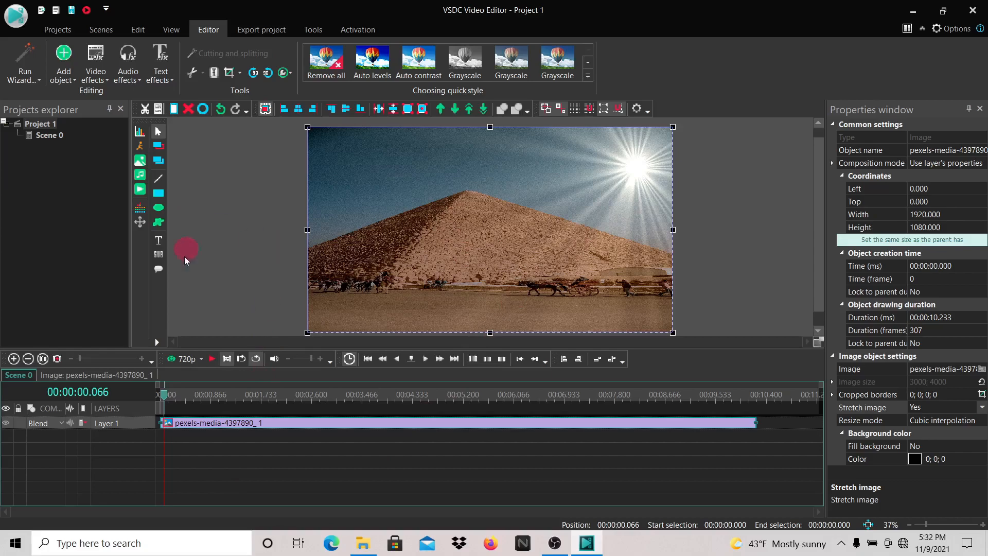
Step: Import the "moon png transparent background" image from the "clipping mask video" folder onto a new timeline layer below the pyramid image
left_click(363, 543)
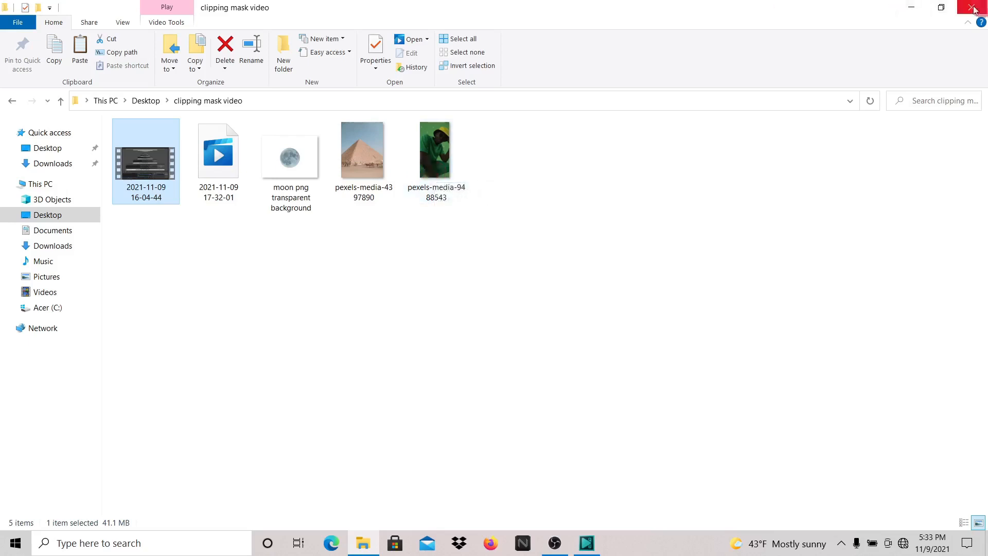
left_click(941, 8)
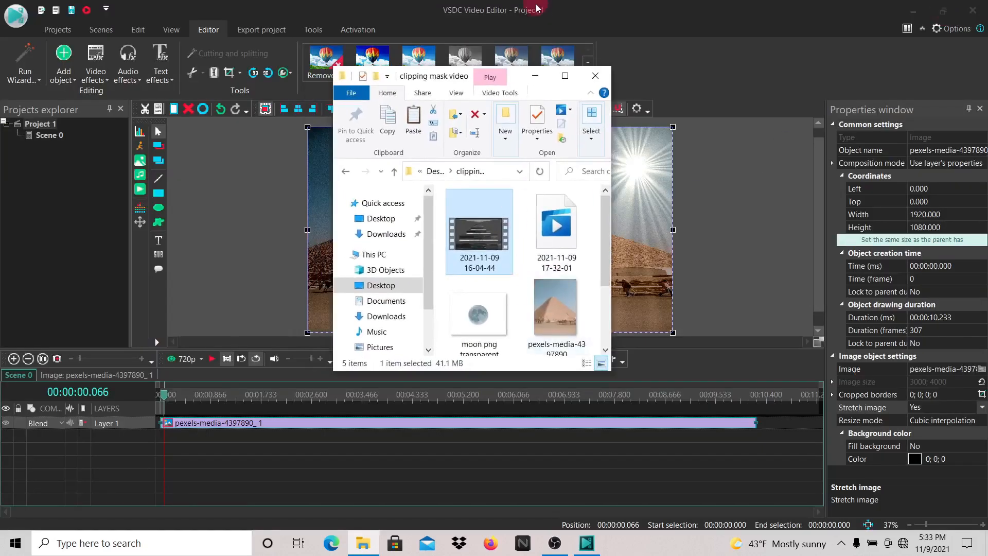
left_click_drag(447, 85, 692, 48)
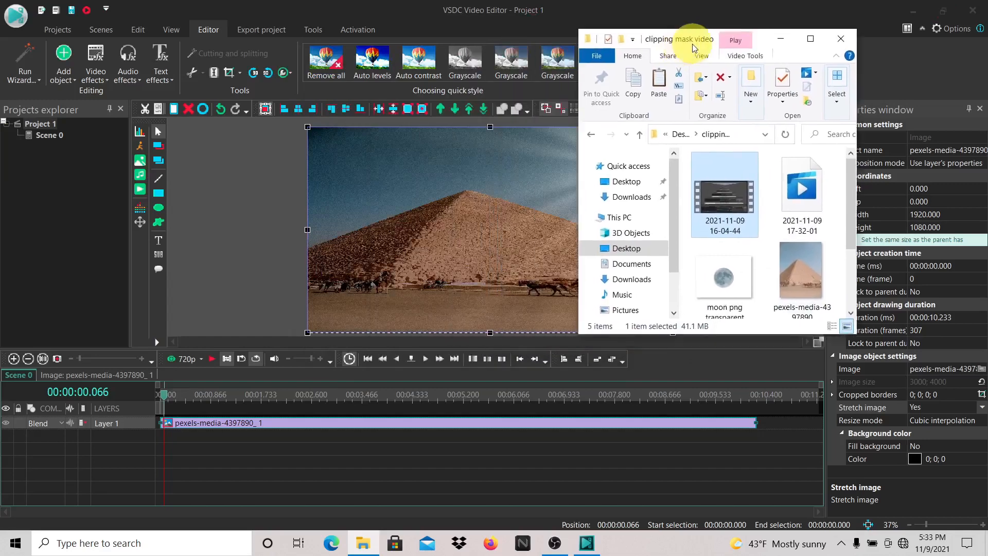
left_click_drag(728, 279, 302, 435)
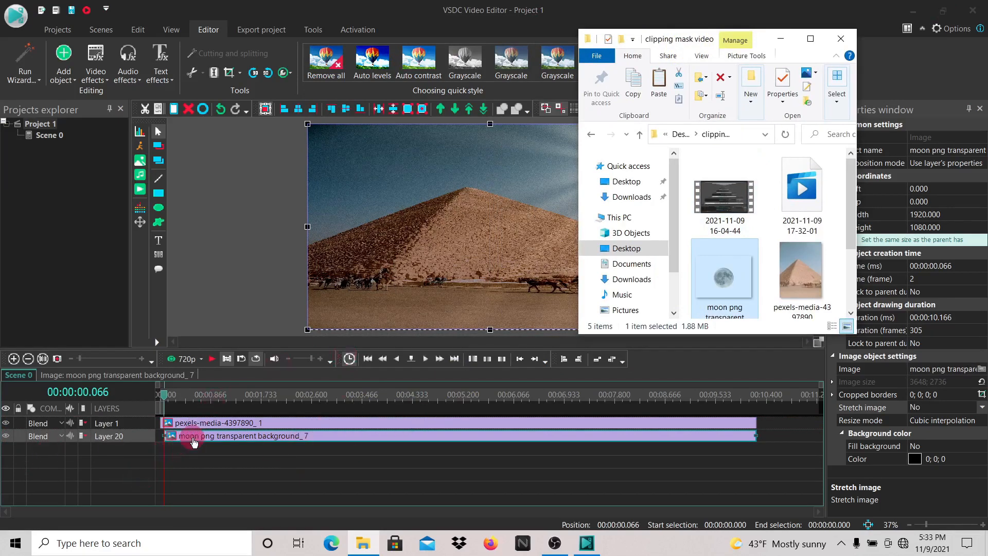
Step: Align the moon clip with the pyramid clip, starting at 00:00:00.000 and lasting 00:00:10.233
left_click_drag(194, 443, 165, 452)
left_click(708, 460)
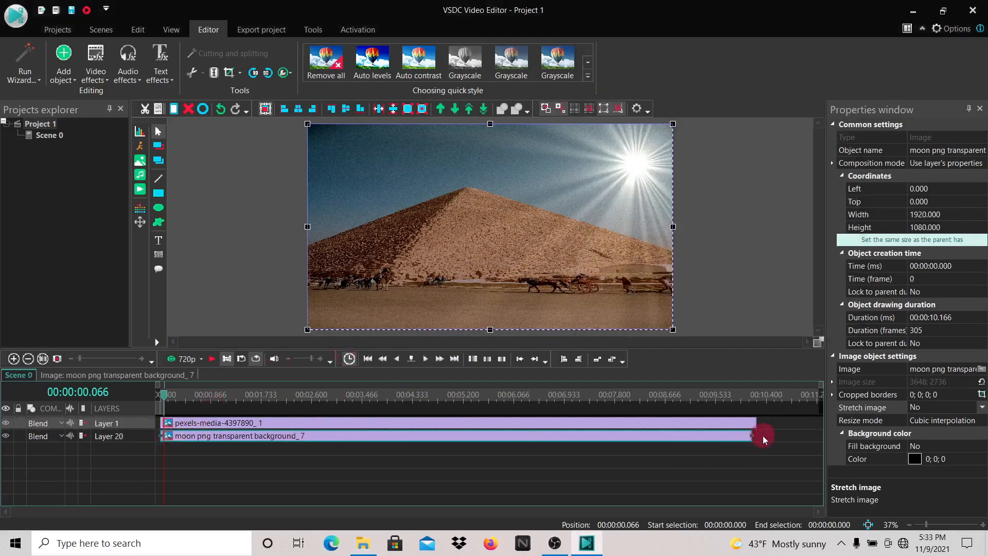
left_click_drag(739, 442, 744, 442)
left_click(766, 245)
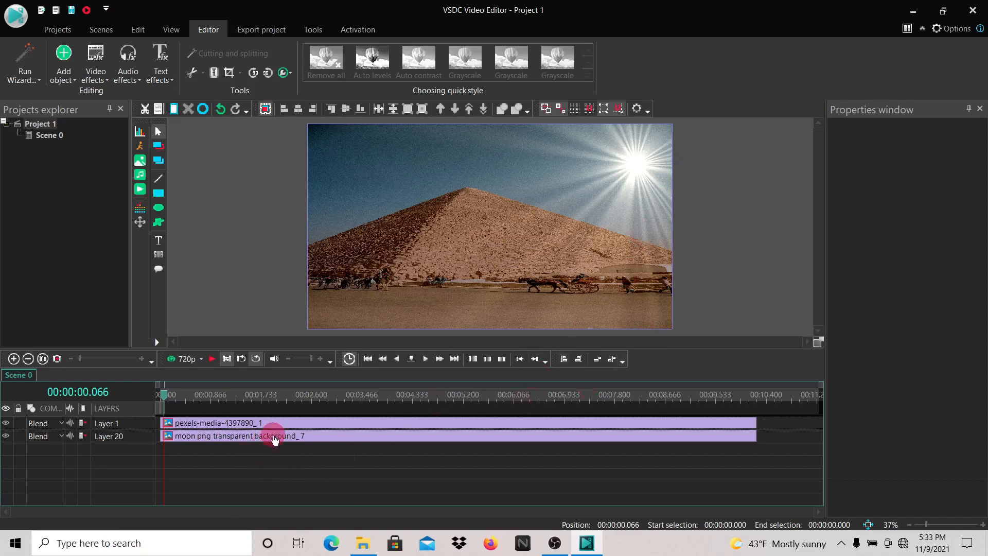
Step: Bring the moon image to the top of the layer order, above the pyramid image
mouse_move(271, 439)
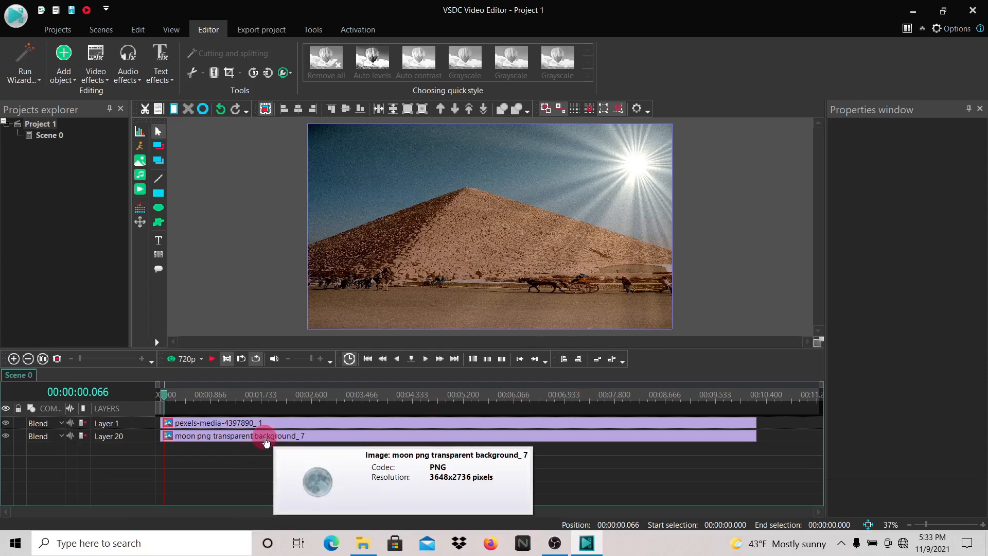
left_click(266, 438)
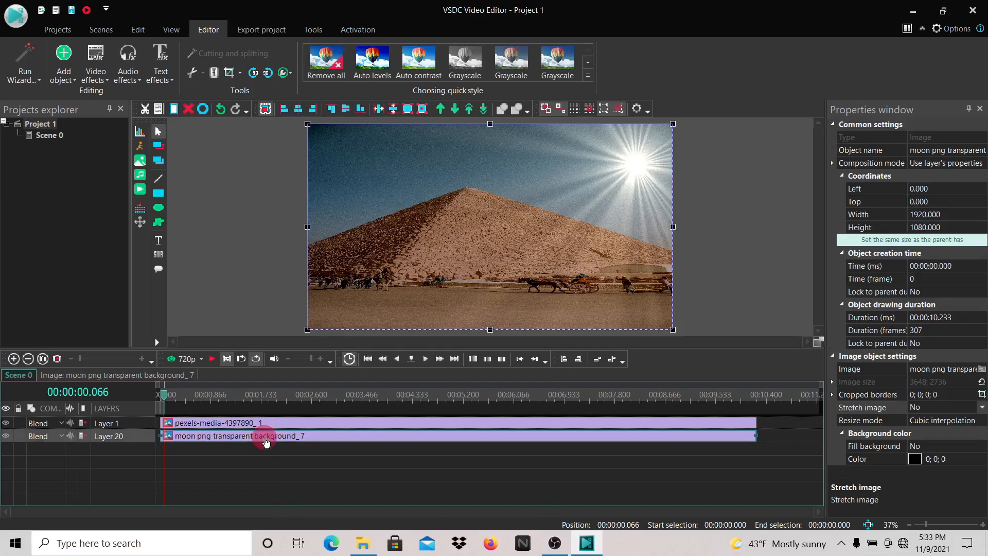
right_click(266, 442)
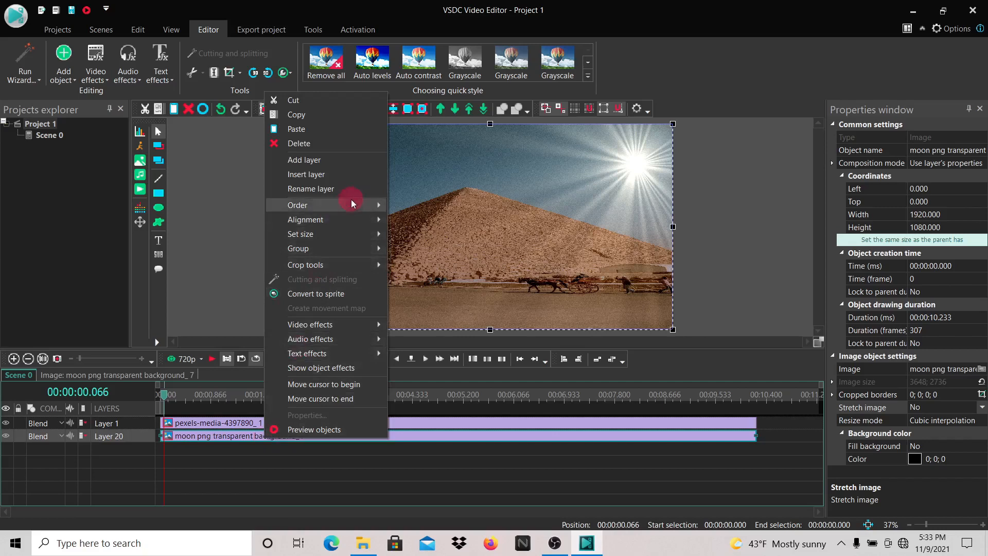
mouse_move(353, 206)
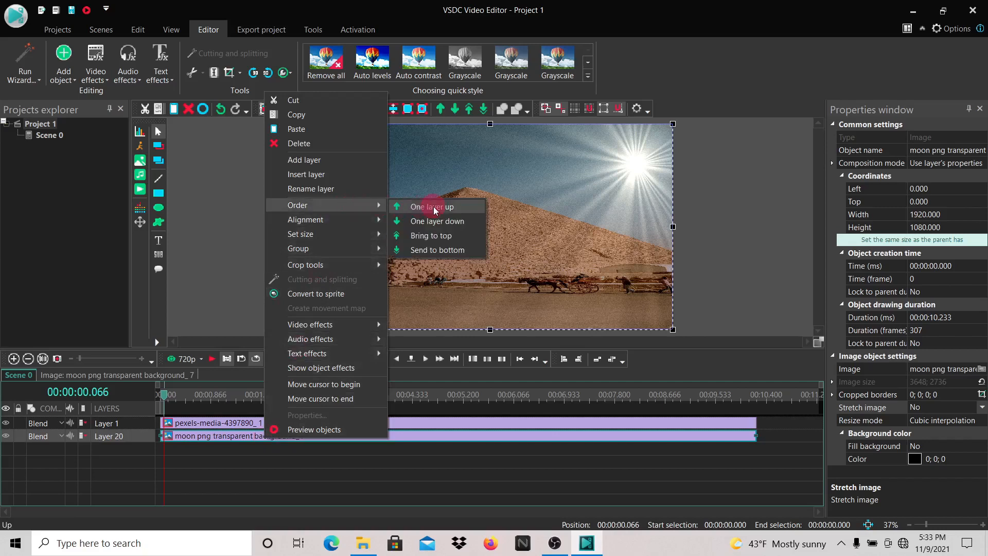
left_click(439, 239)
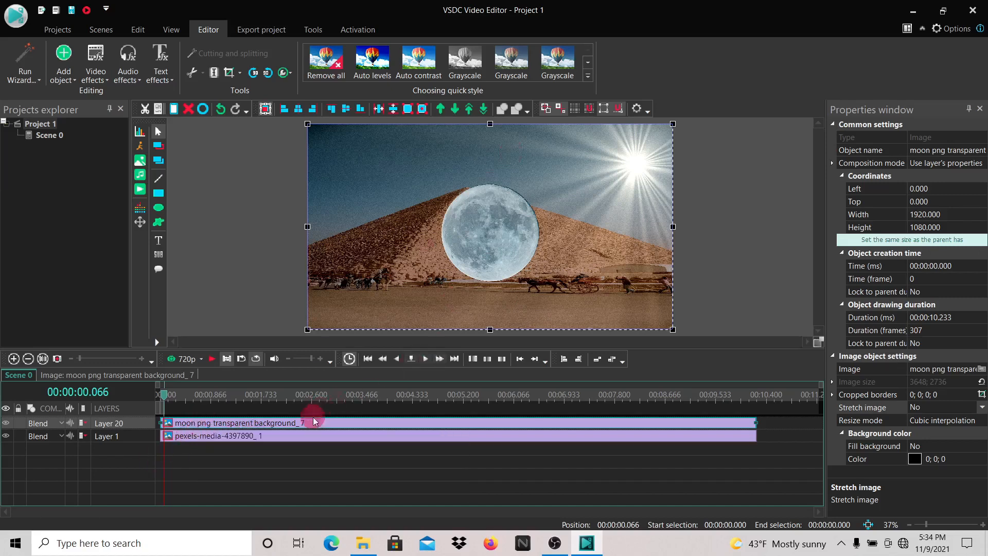
Step: Try moving the moon image out of the frame beside the pyramid, and undo the move
mouse_move(305, 427)
left_click_drag(477, 223, 727, 215)
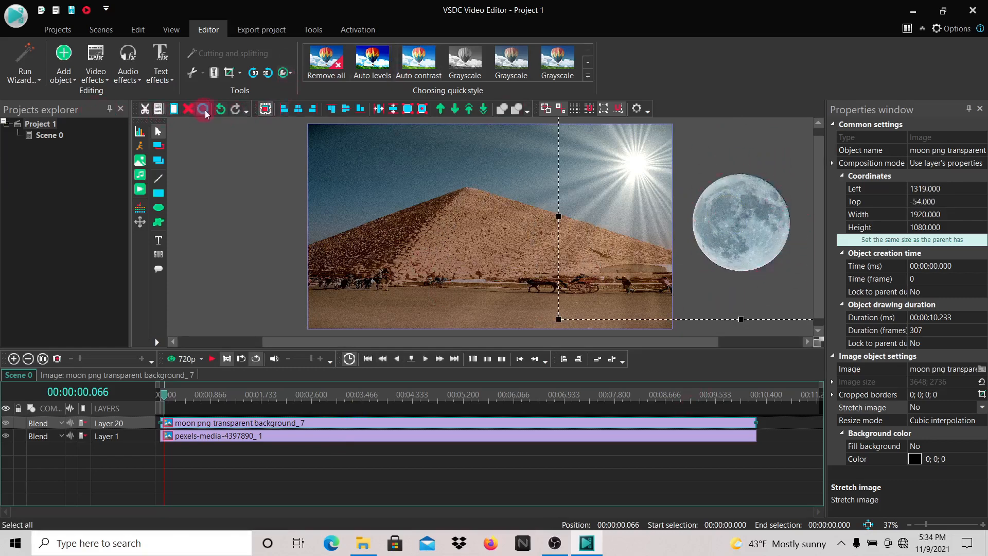
left_click(221, 109)
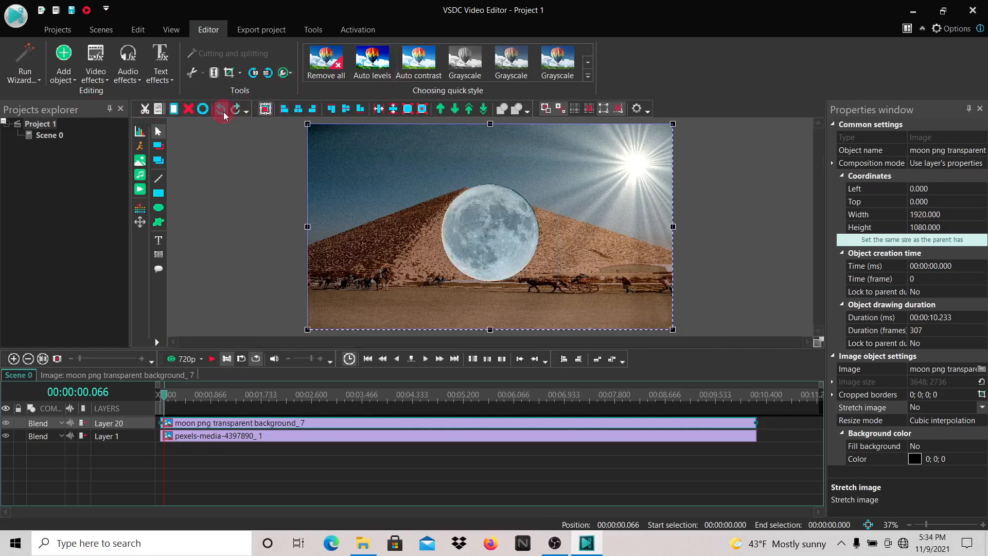
Step: Apply a Clipping transparency effect to the moon image, positioned from the start of the scene on a new layer
left_click(552, 301)
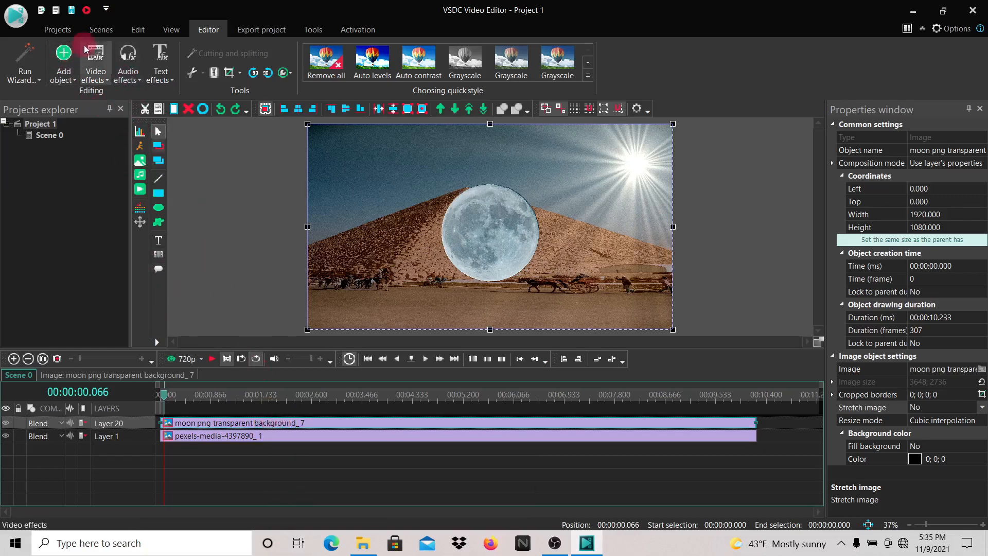
left_click(102, 79)
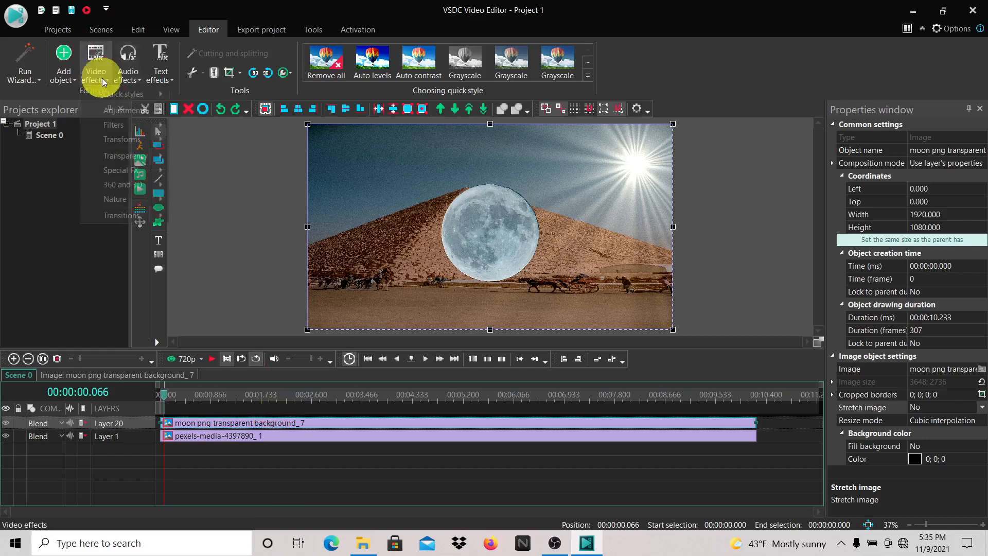
mouse_move(124, 156)
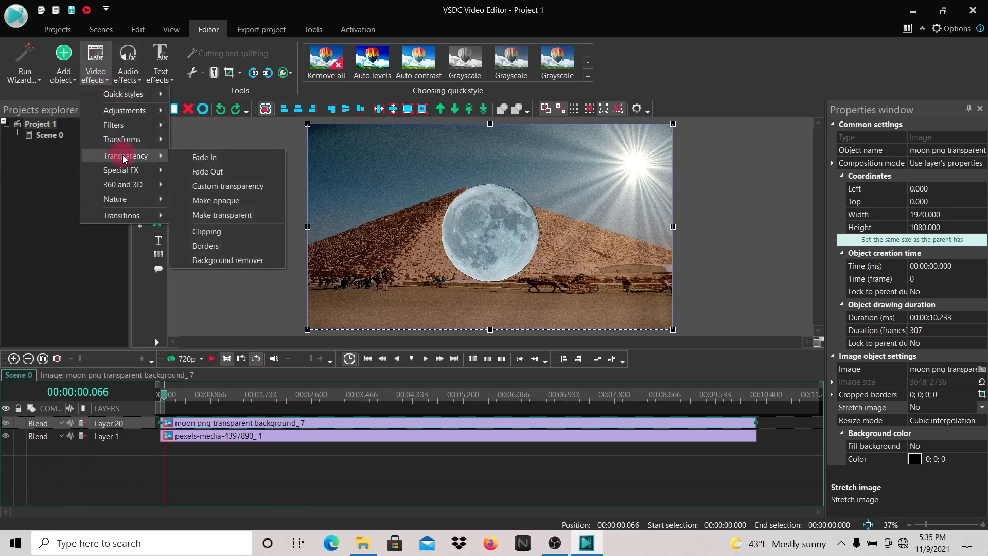
left_click(248, 236)
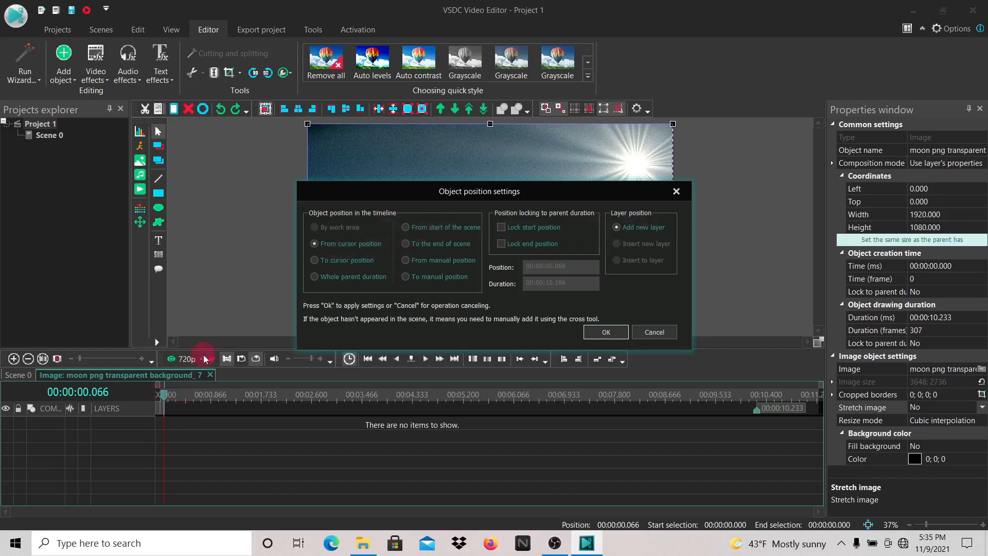
left_click(156, 395)
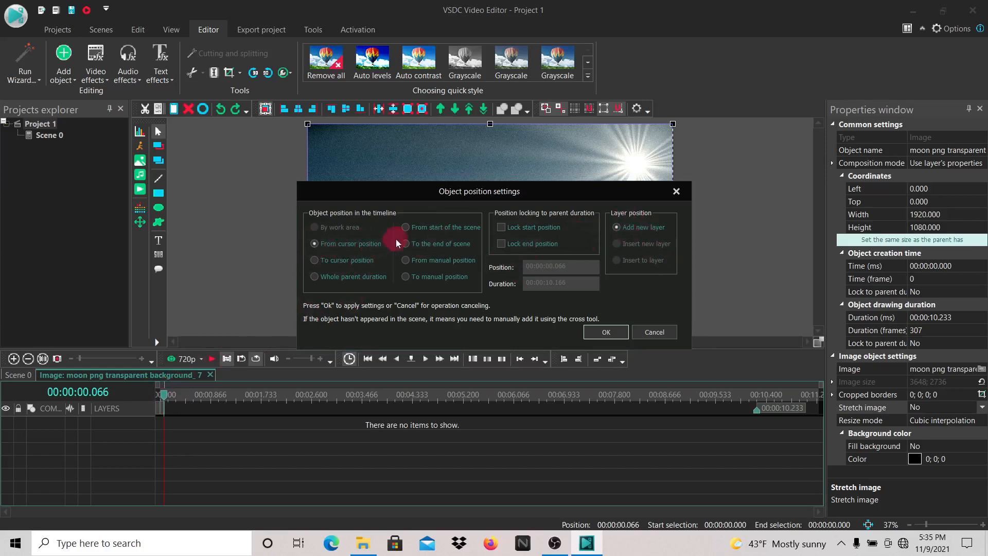
left_click(406, 227)
left_click(612, 331)
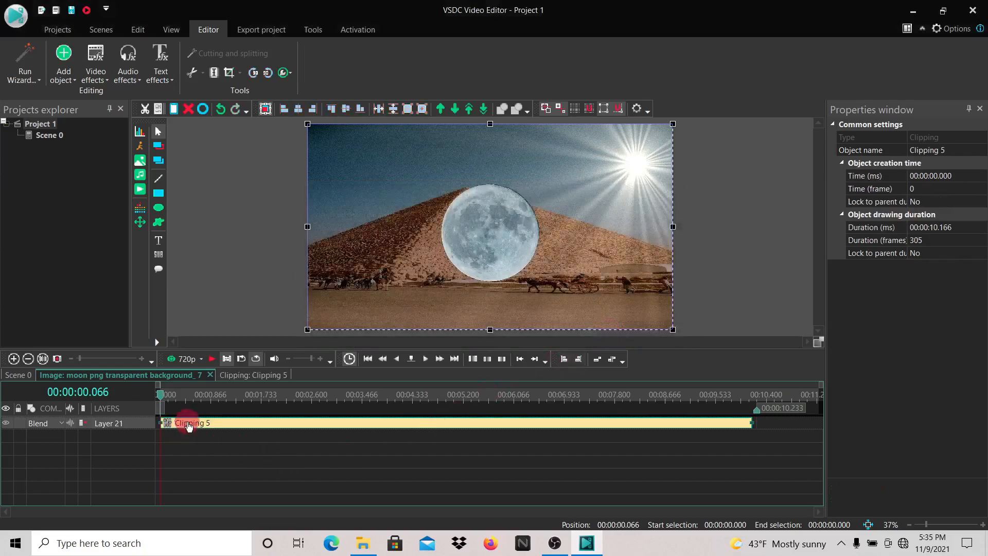
Step: Return to the main scene and rename the pyramid image's layer as "pyramid"
left_click(23, 375)
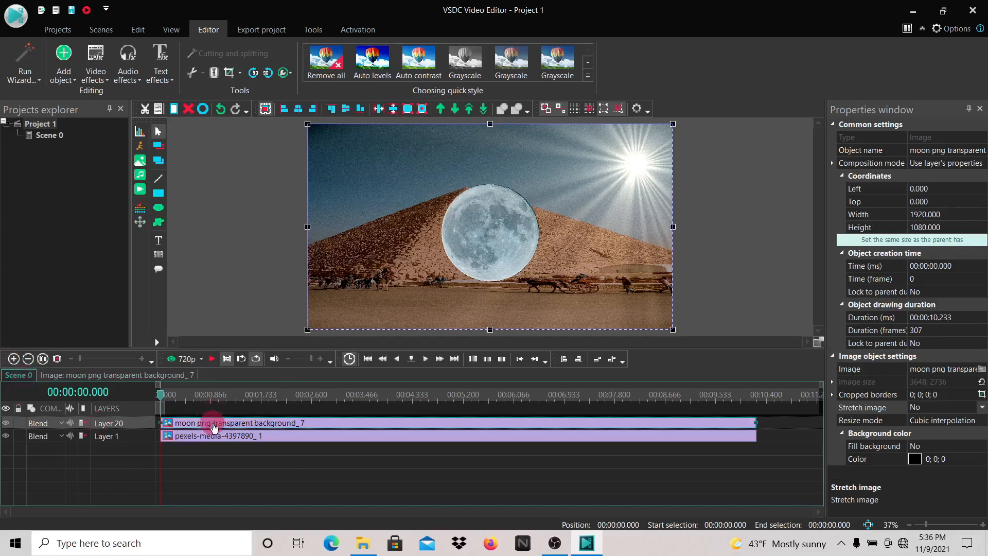
mouse_move(212, 439)
double_click(125, 436)
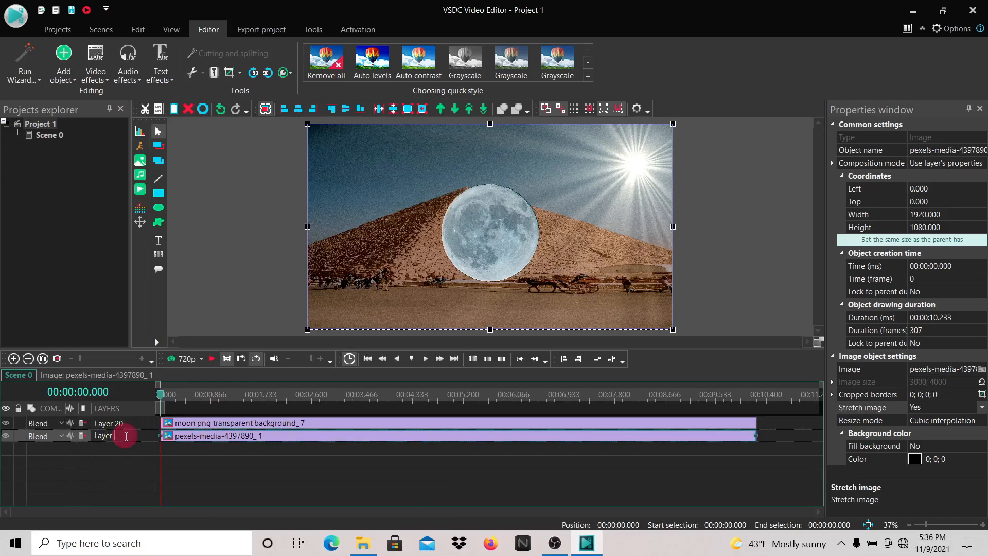
key("BackSpace")
key("BackSpace")
key("BackSpace")
key("BackSpace")
key("BackSpace")
key("BackSpace")
type("back")
key("BackSpace")
key("BackSpace")
key("BackSpace")
key("BackSpace")
type("pyramid")
Step: Rename the moon image's layer as "the moon"
left_click(131, 424)
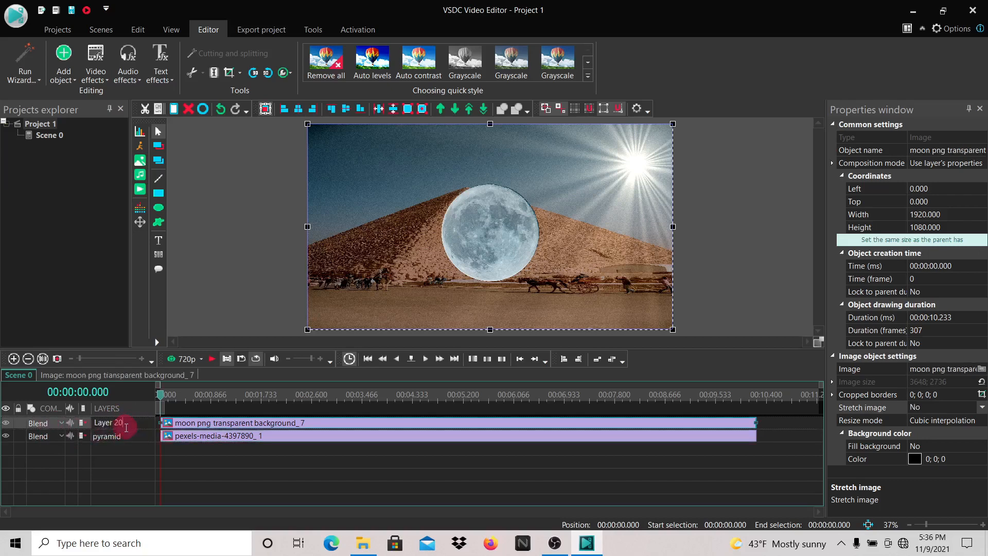
key("BackSpace")
key("BackSpace")
key("BackSpace")
key("BackSpace")
key("BackSpace")
key("BackSpace")
key("BackSpace")
key("BackSpace")
type("the mo")
type("n")
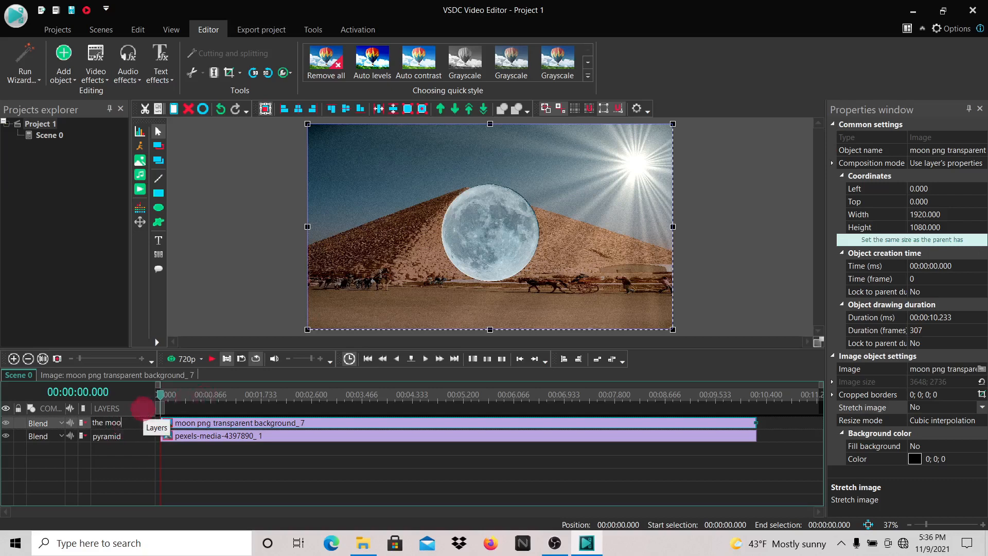
type("n")
left_click(752, 297)
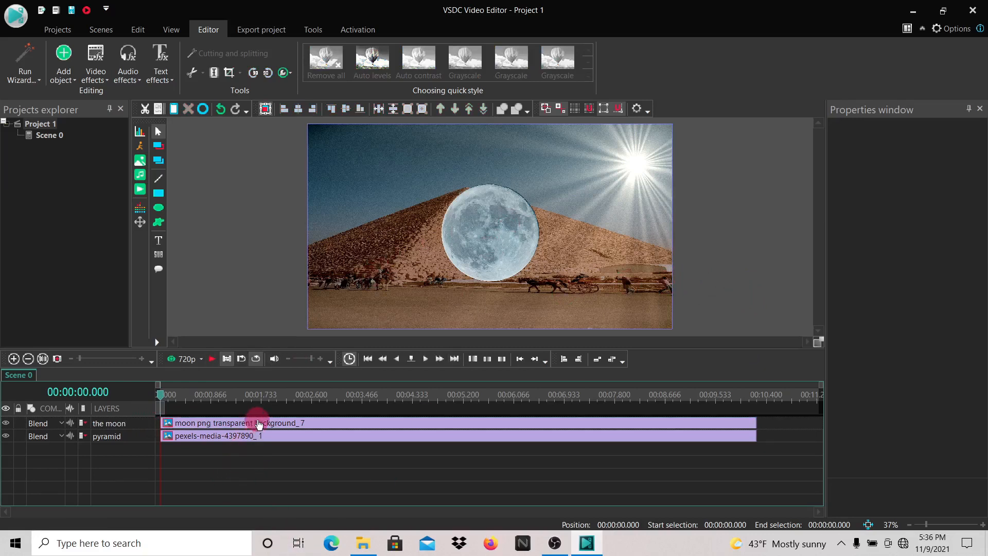
Step: Examine the effects nested inside the pyramid image and the moon image, returning to the main scene after each
mouse_move(252, 420)
double_click(178, 436)
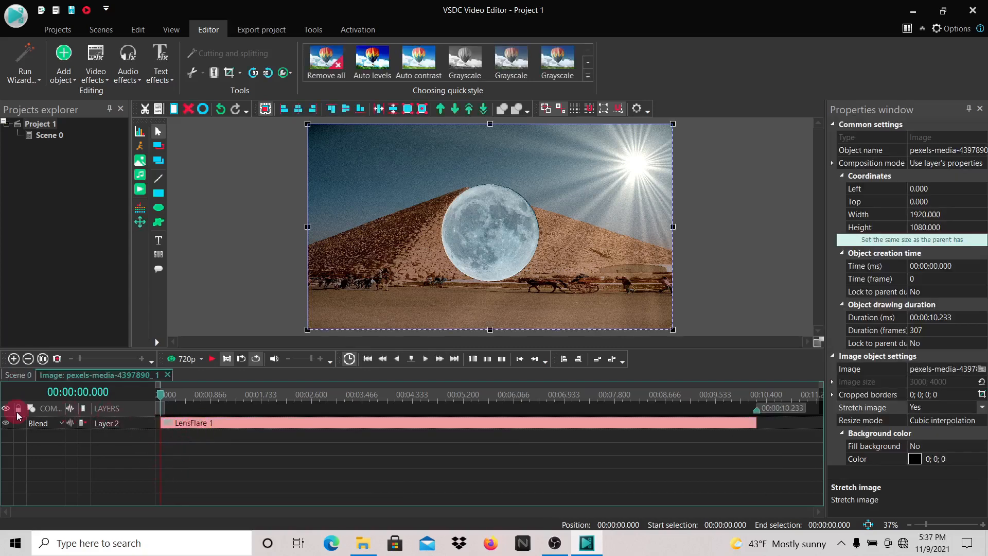
left_click(21, 377)
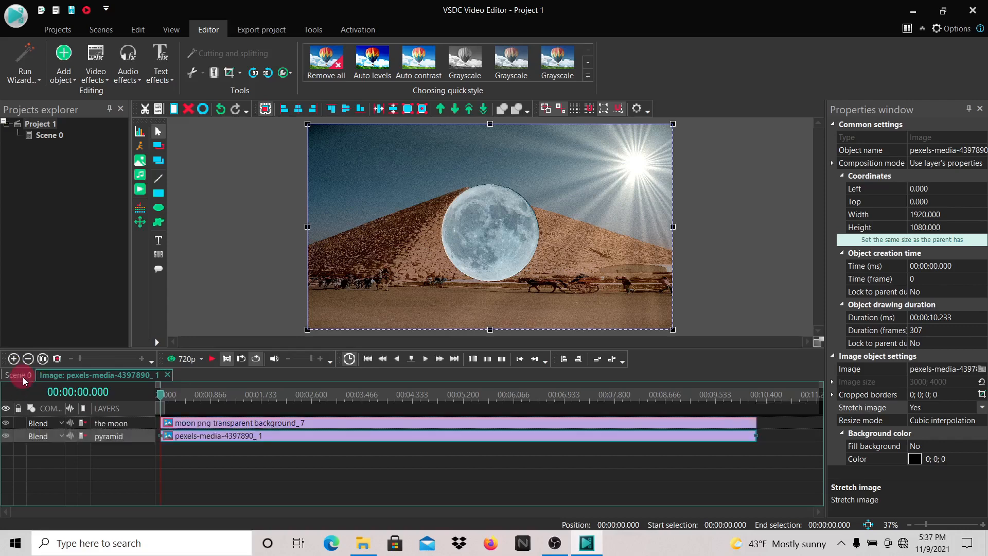
double_click(242, 423)
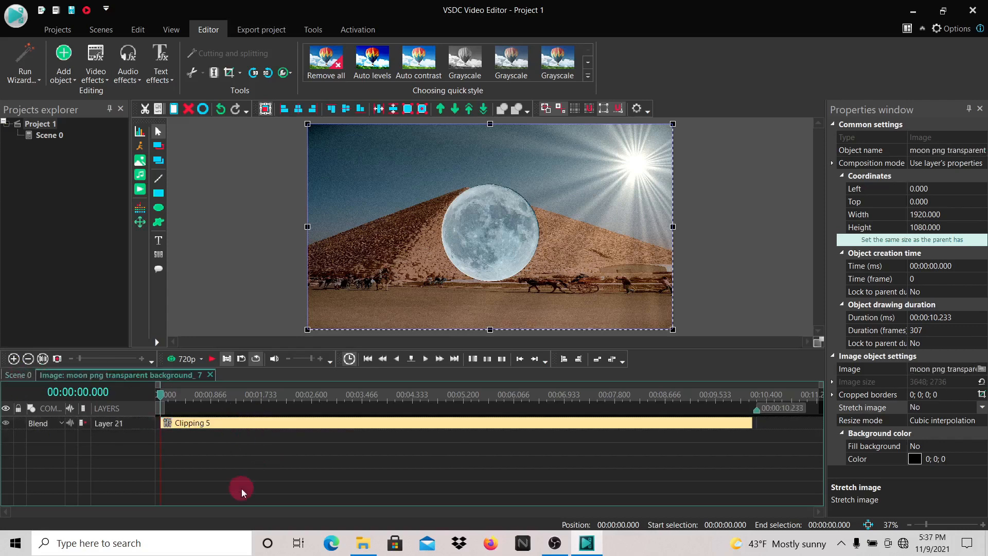
left_click(16, 375)
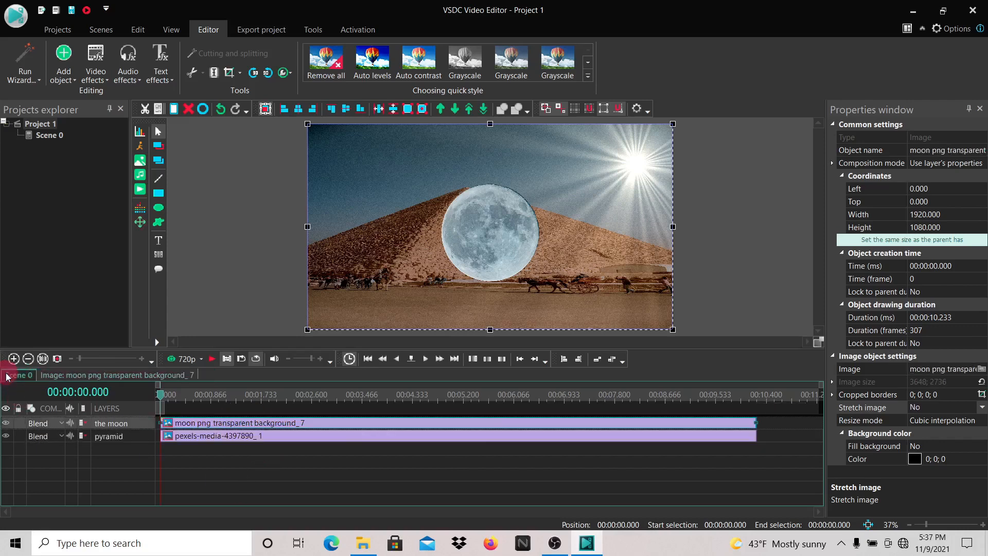
Step: Open the moon image's Clipping effect and insert the video pexels-media-9488543 from the start of the scene on a new layer
double_click(198, 428)
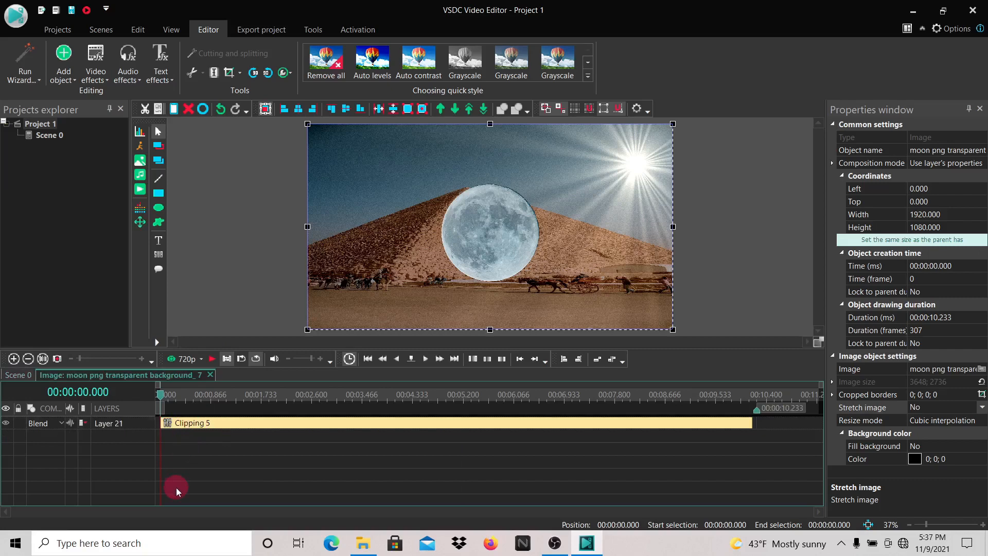
double_click(188, 430)
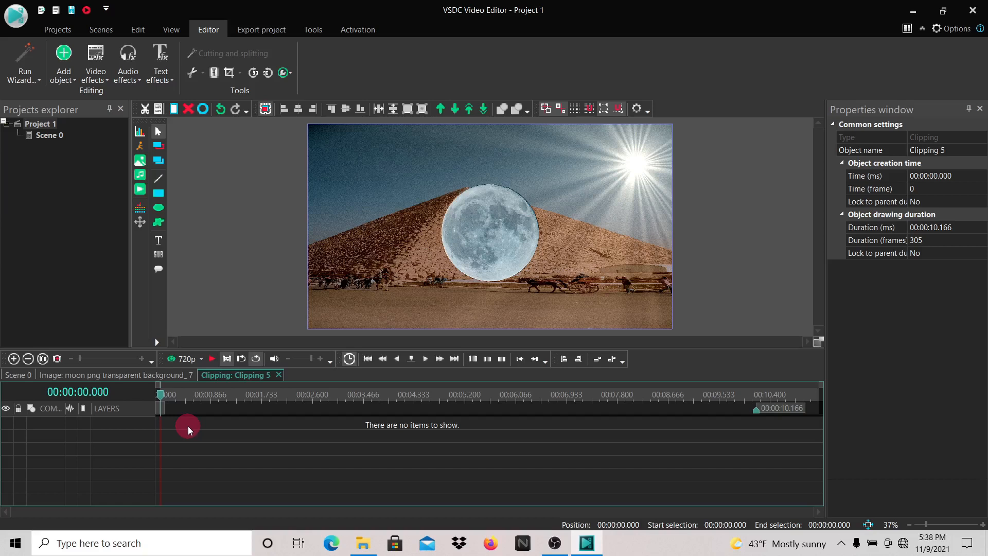
left_click(137, 190)
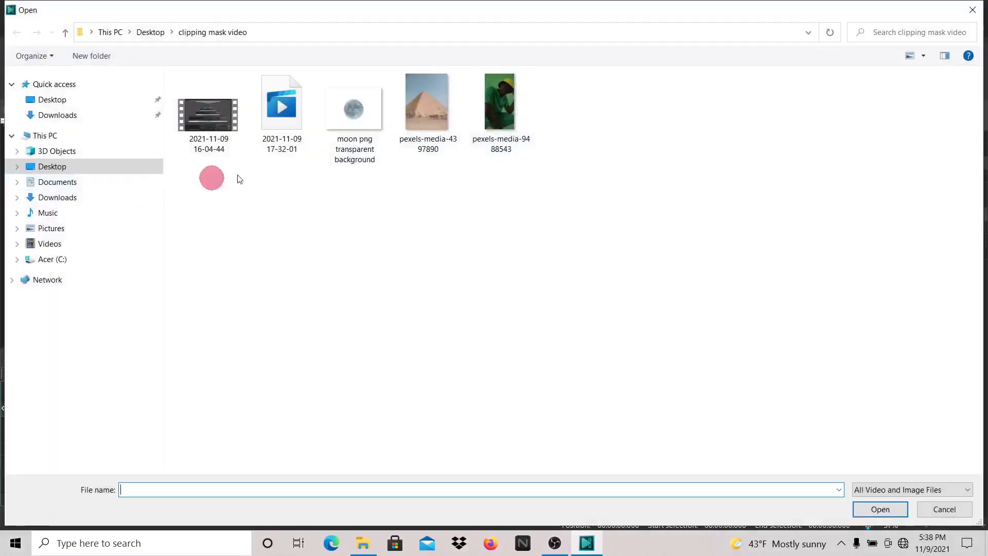
left_click(516, 107)
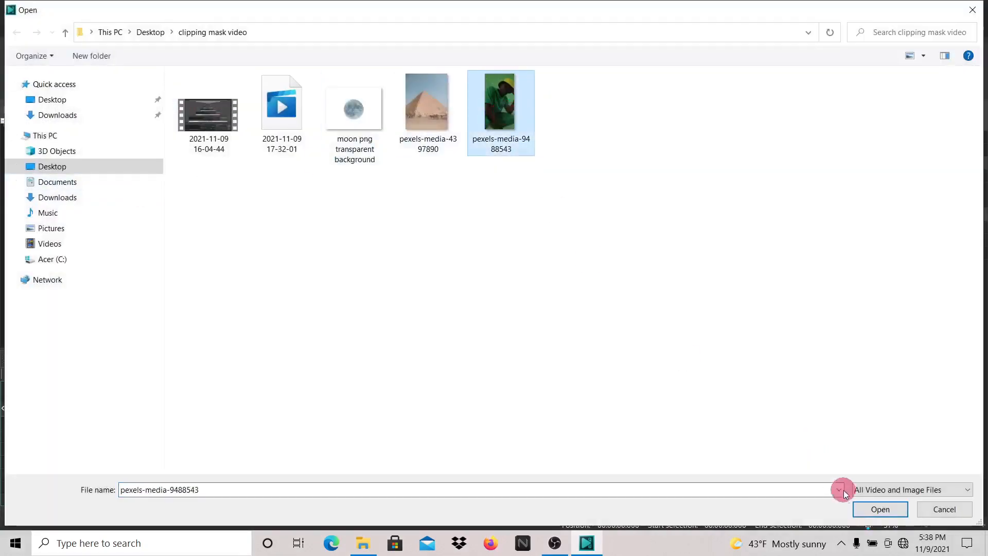
left_click(879, 507)
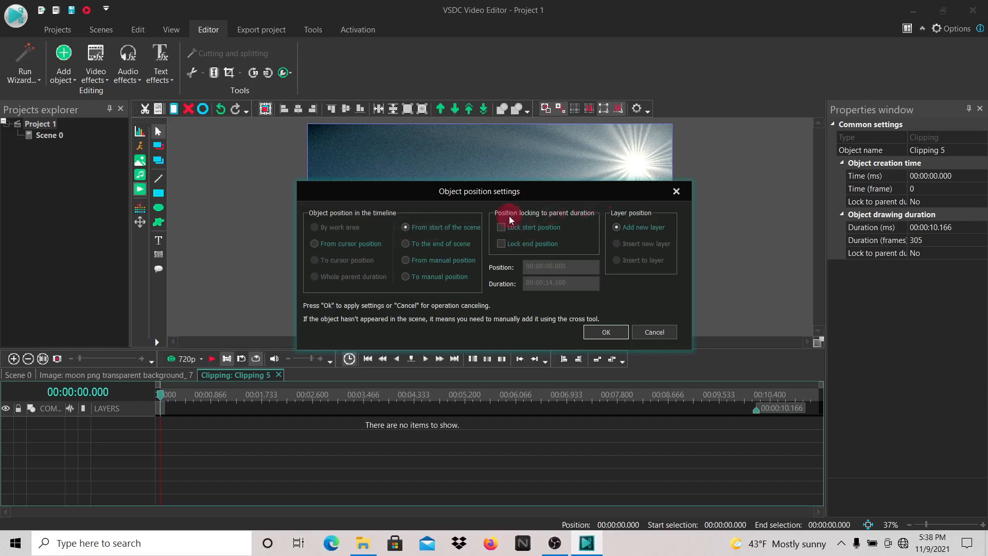
left_click(606, 331)
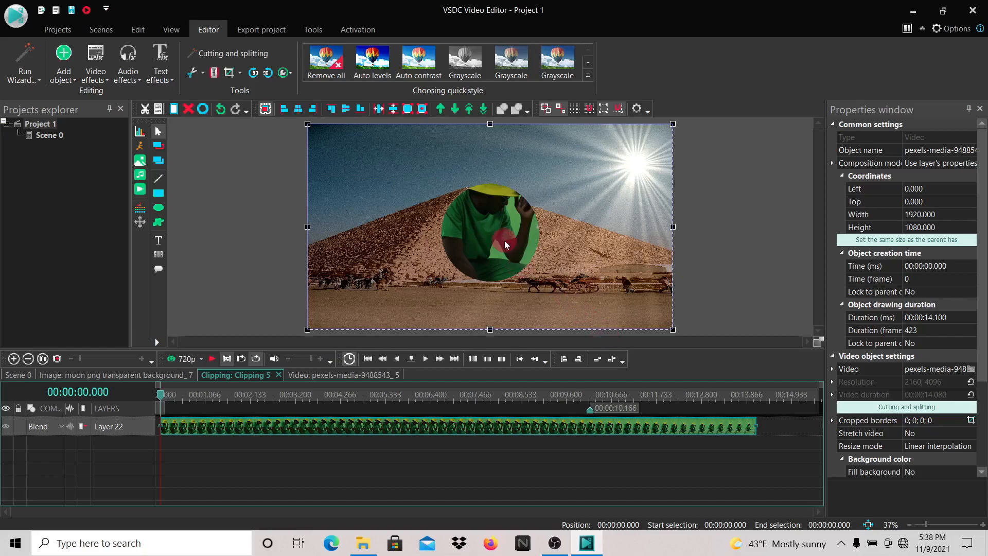
Step: Preview about two seconds of the video playing inside the moon shape and return the playback cursor toward the start
left_click(211, 359)
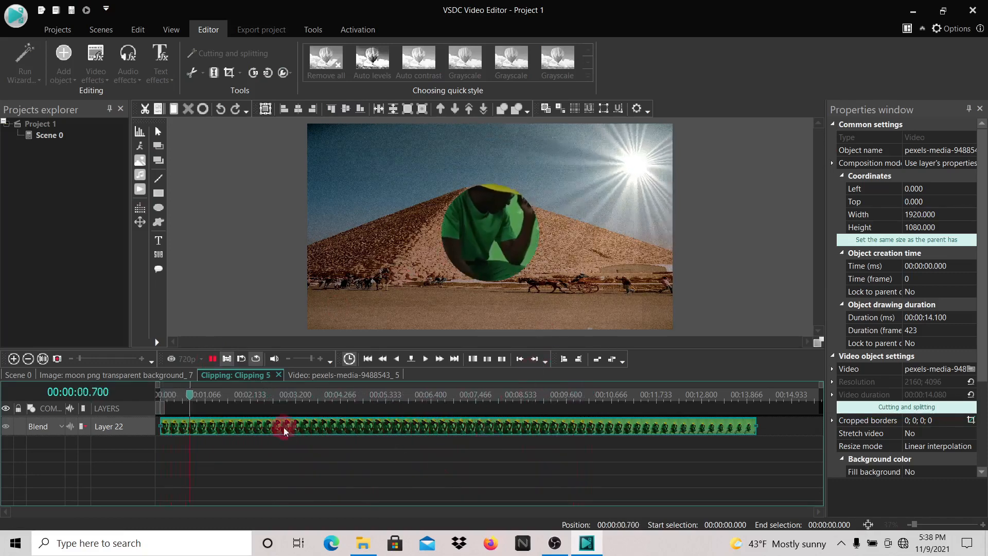
left_click(215, 357)
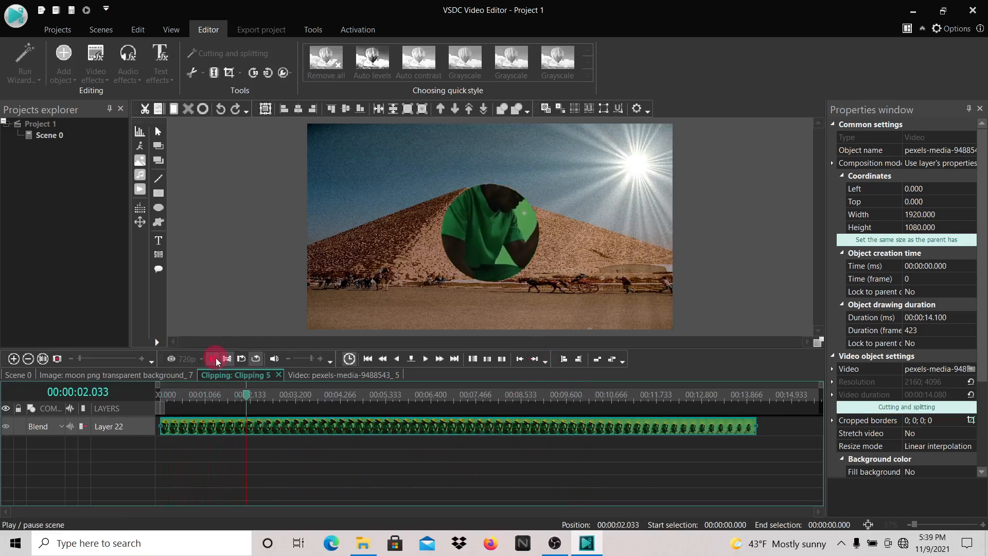
left_click(626, 188)
left_click(486, 261)
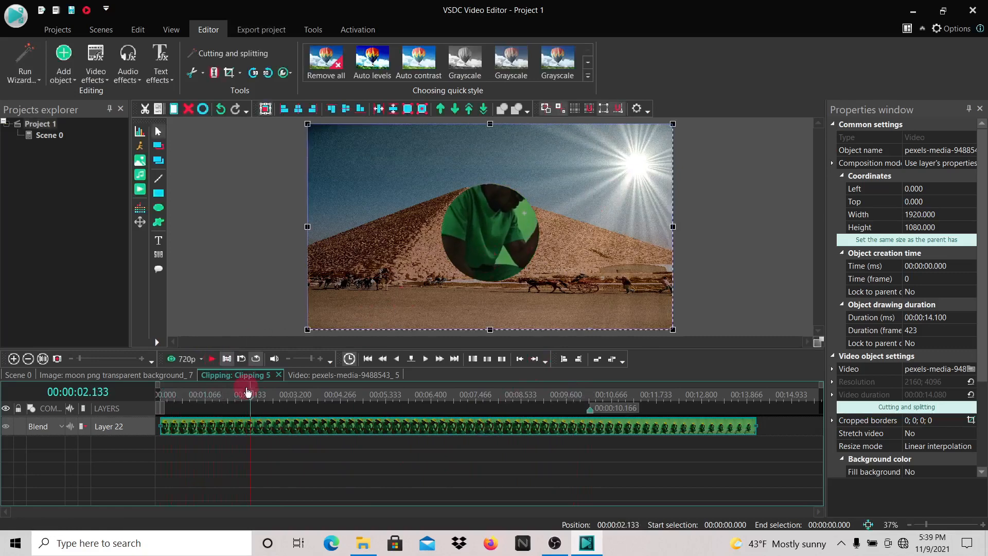
left_click(165, 394)
left_click_drag(166, 394, 152, 394)
left_click(493, 238)
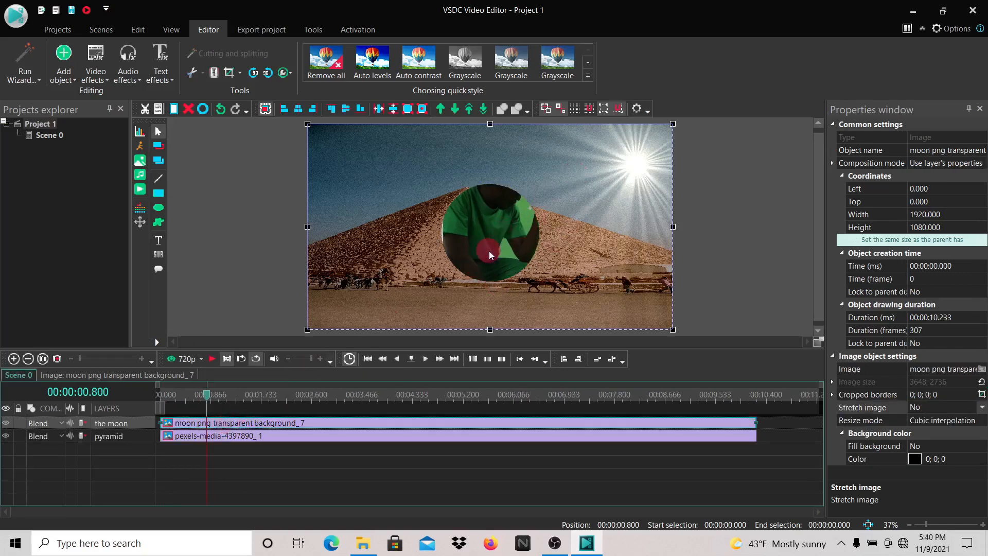
Step: Open the moon image's nested effects and move the masked moon over the sun, to about Left 754, Top -365
left_click(651, 179)
mouse_move(187, 439)
double_click(199, 423)
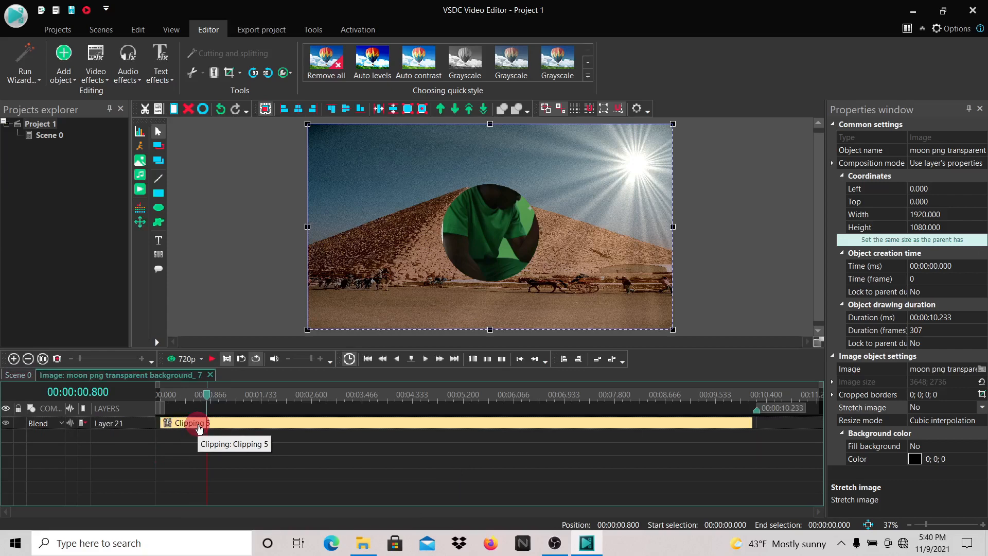
left_click(199, 425)
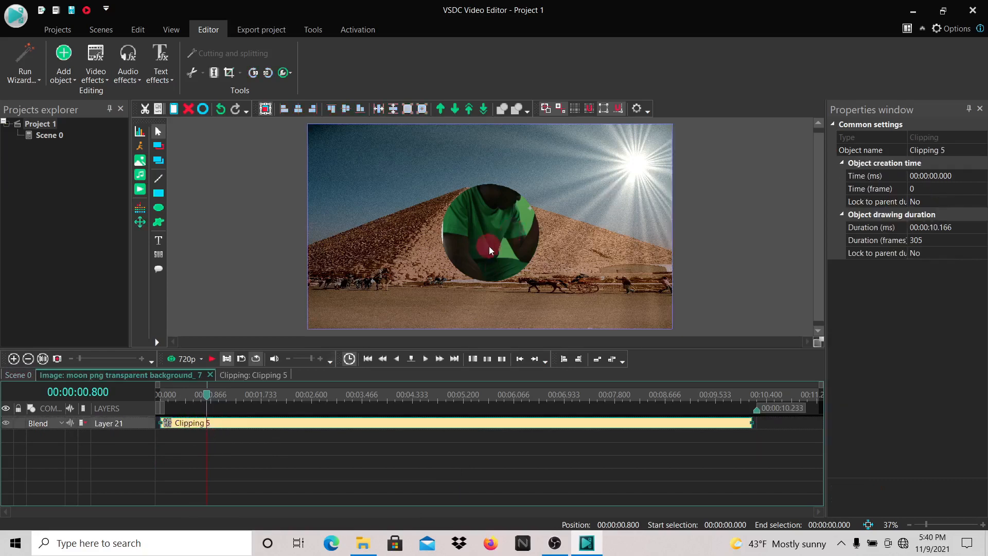
left_click(489, 251)
left_click_drag(489, 251, 632, 177)
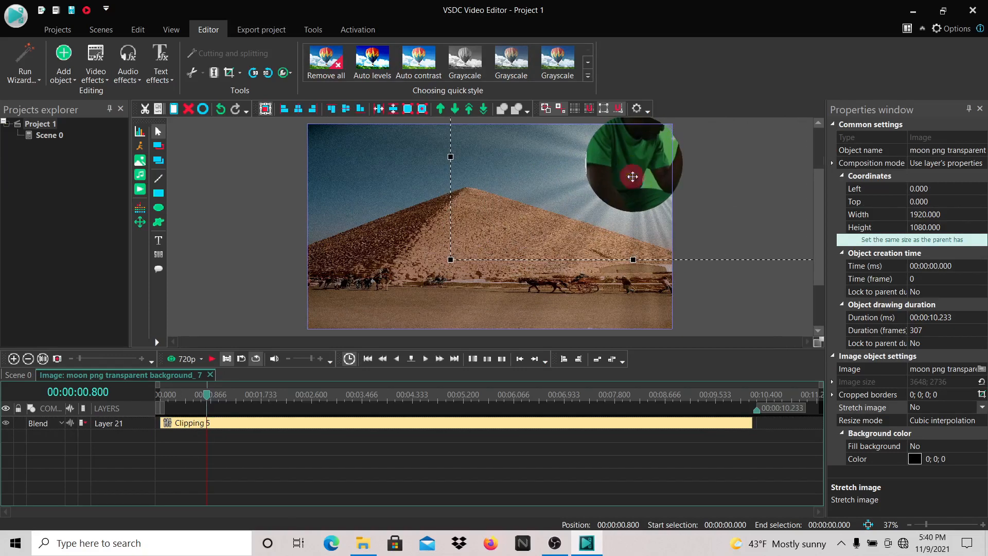
left_click(730, 195)
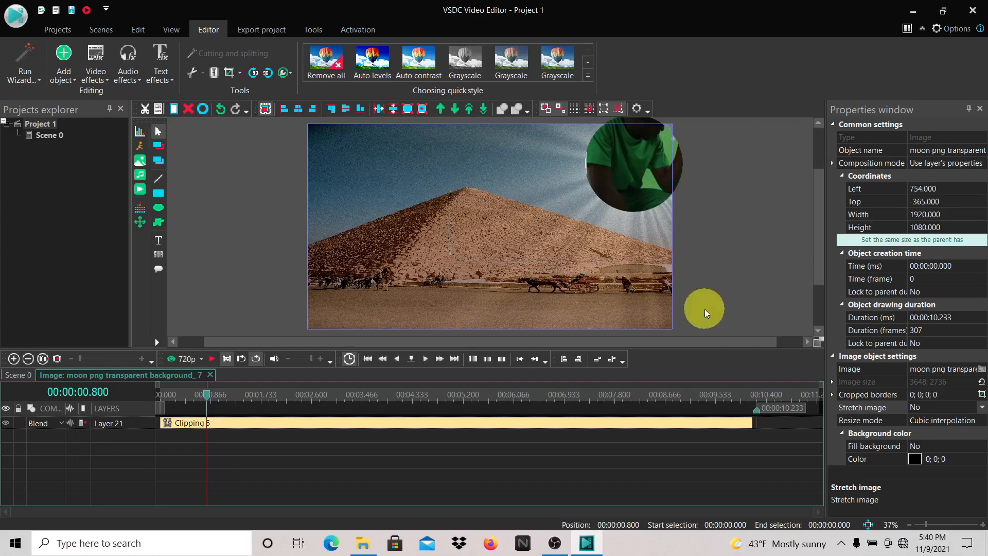
Step: Shrink the masked moon to about 709 by 595 and centre it on the sun at about Left 1376, Top -110
left_click(571, 418)
left_click(672, 258)
left_click(556, 271)
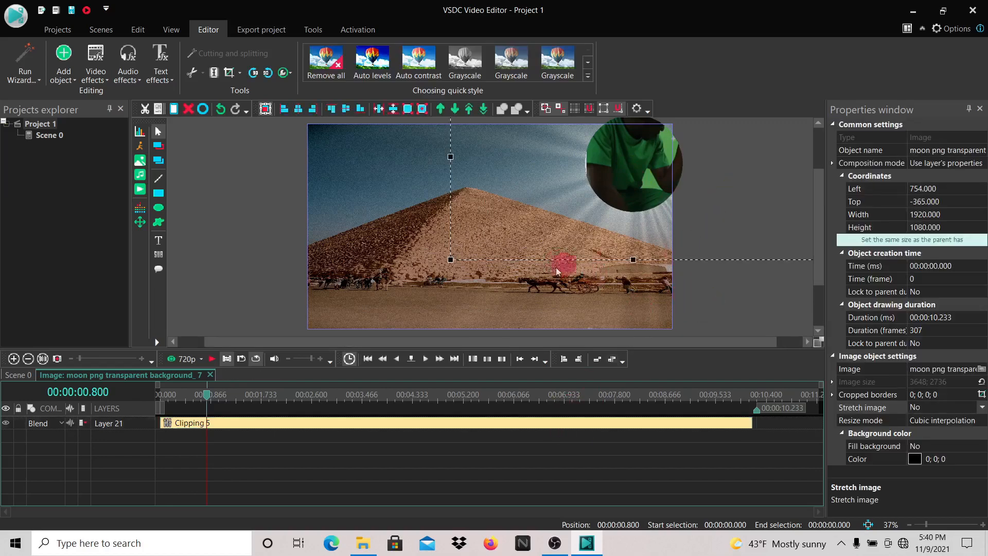
left_click_drag(451, 263, 639, 200)
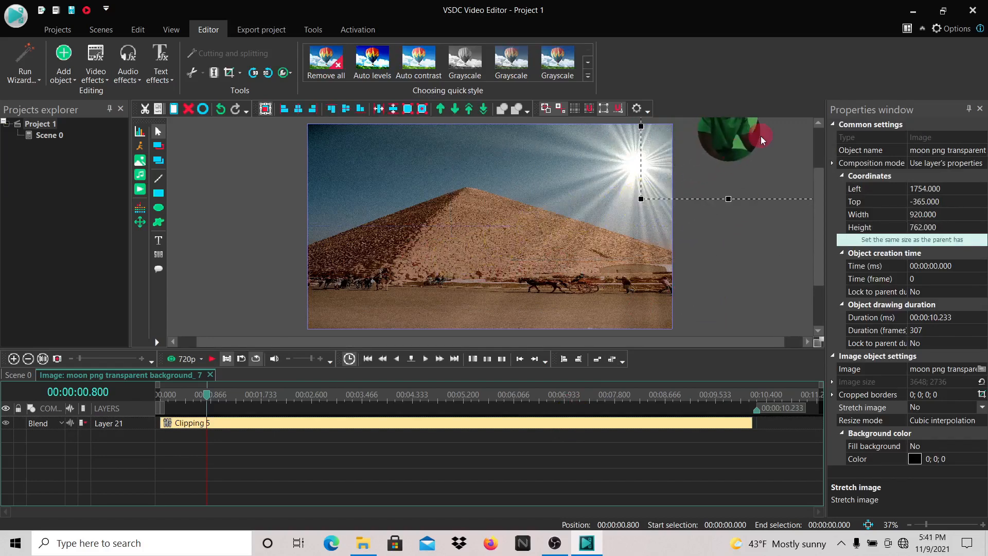
left_click_drag(752, 137, 659, 177)
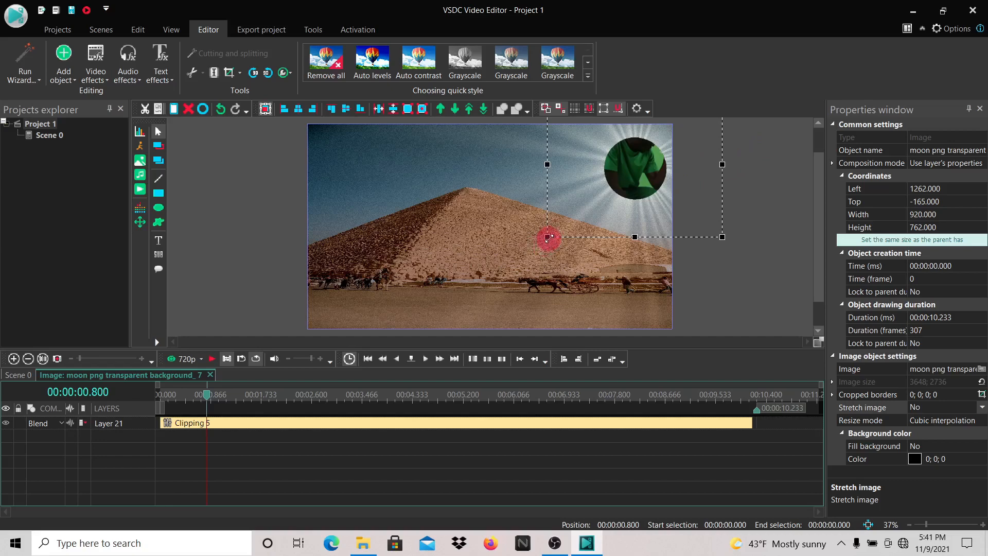
left_click_drag(548, 237, 588, 205)
left_click_drag(661, 156, 643, 166)
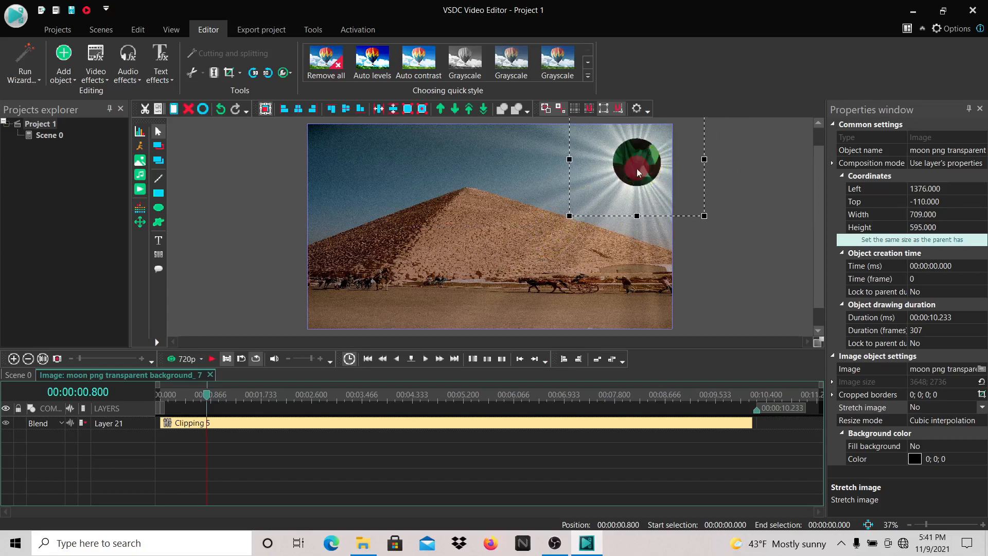
left_click(755, 173)
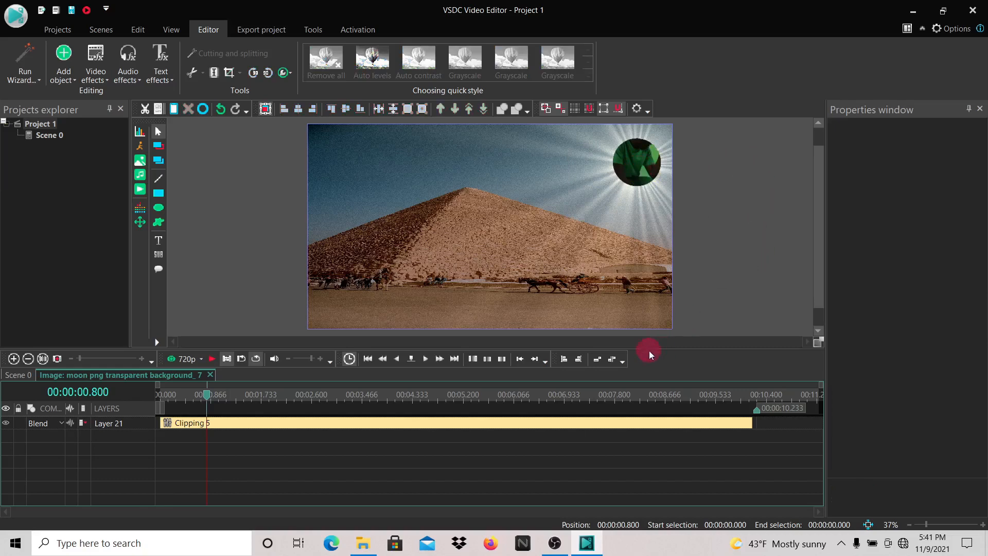
Step: Play the scene from the start to preview the masked video over the sun
left_click(165, 397)
left_click(211, 359)
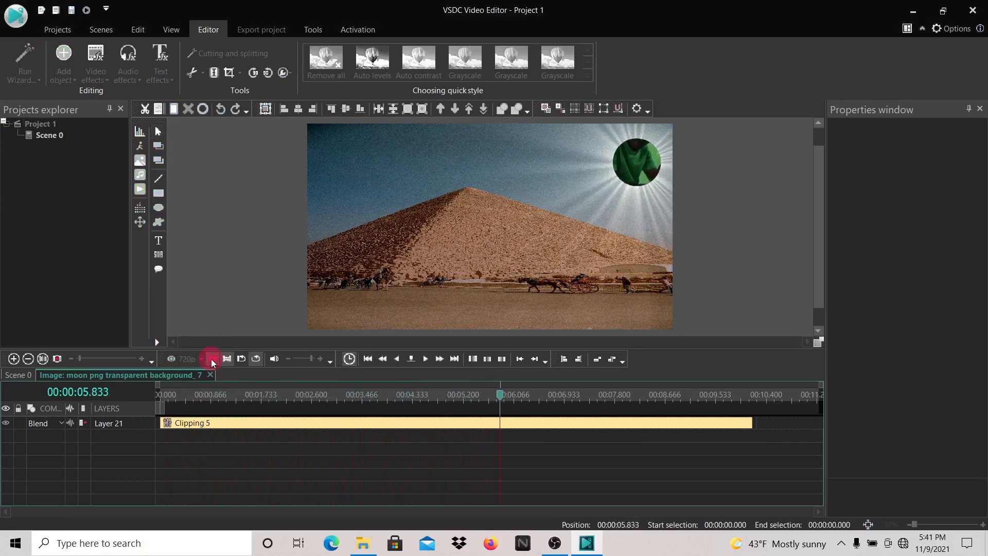
left_click(697, 203)
left_click(629, 170)
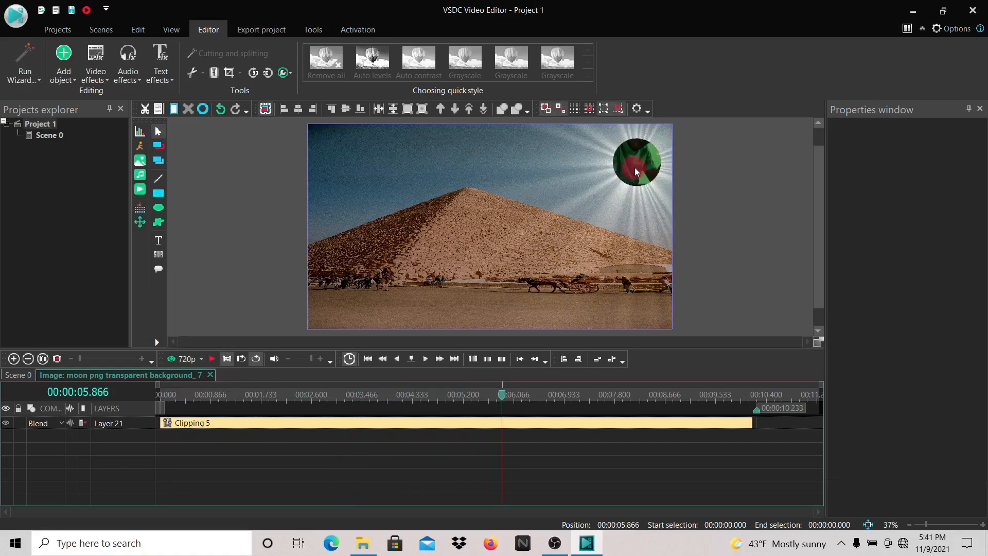
left_click(636, 167)
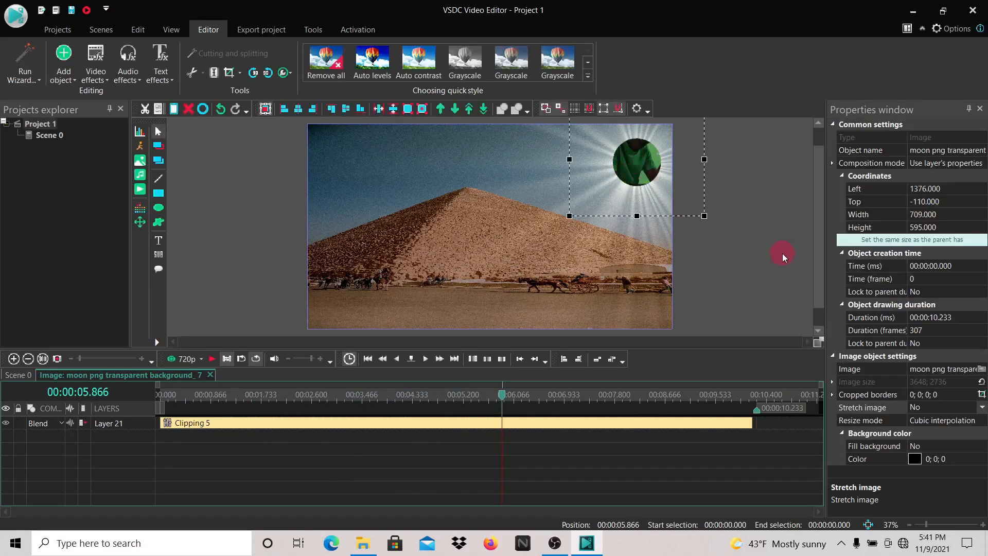
Step: Open the moon's Clipping effect, resize the video inside it to about 709 by 1070, and slightly adjust its upper right corner
double_click(309, 425)
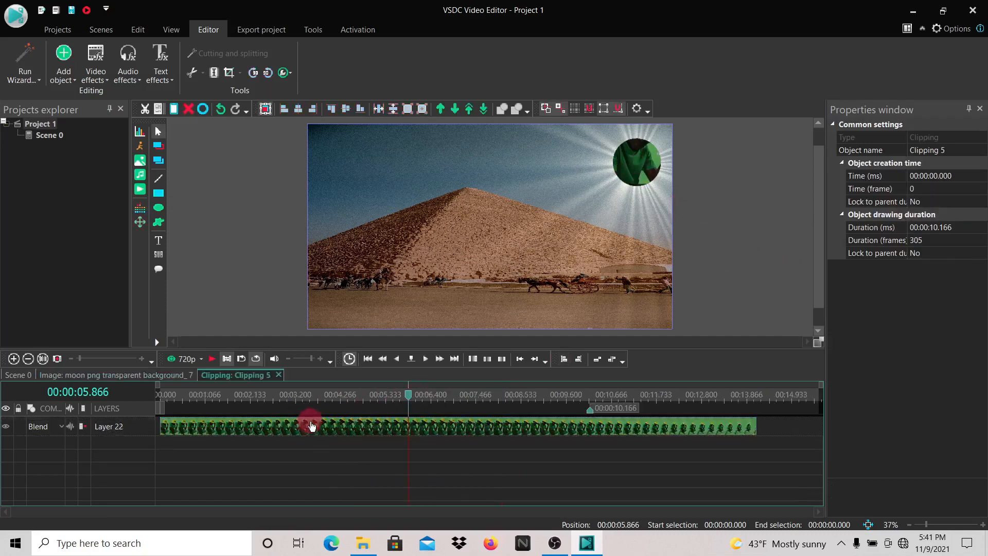
left_click(17, 375)
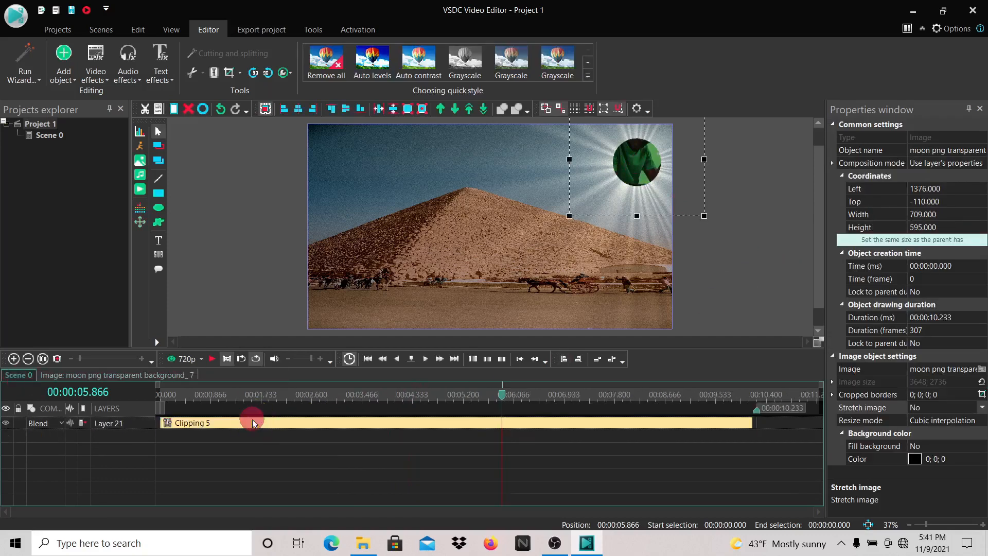
double_click(252, 422)
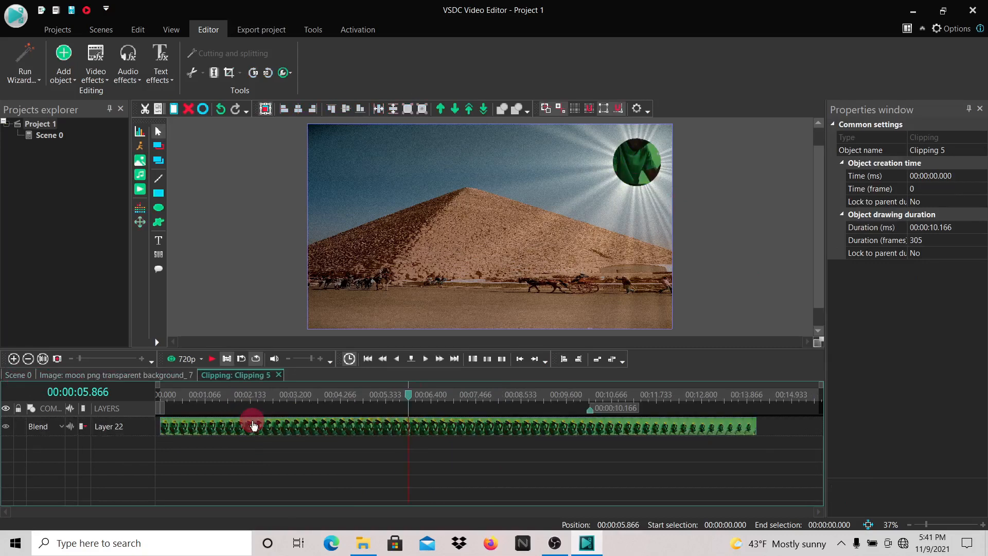
double_click(252, 426)
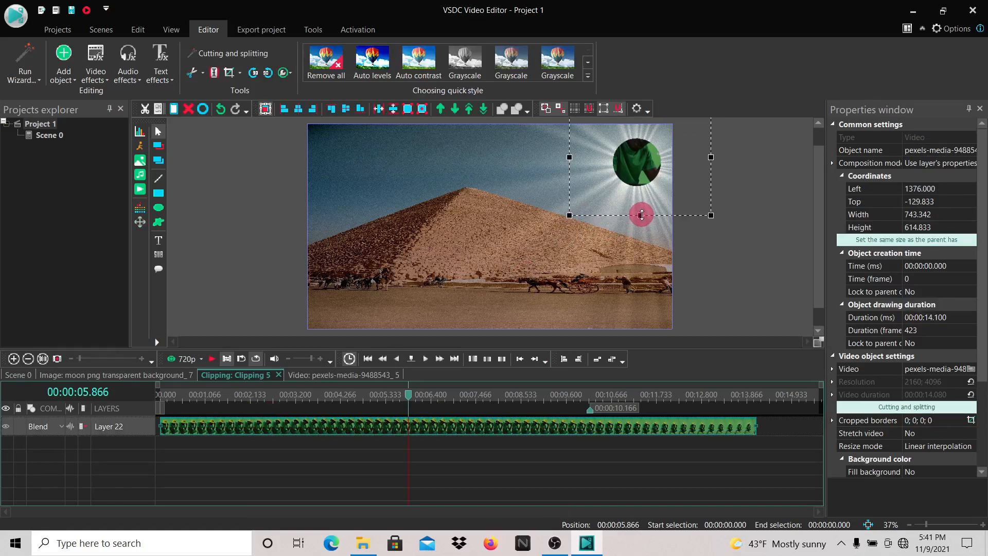
left_click_drag(641, 215, 640, 284)
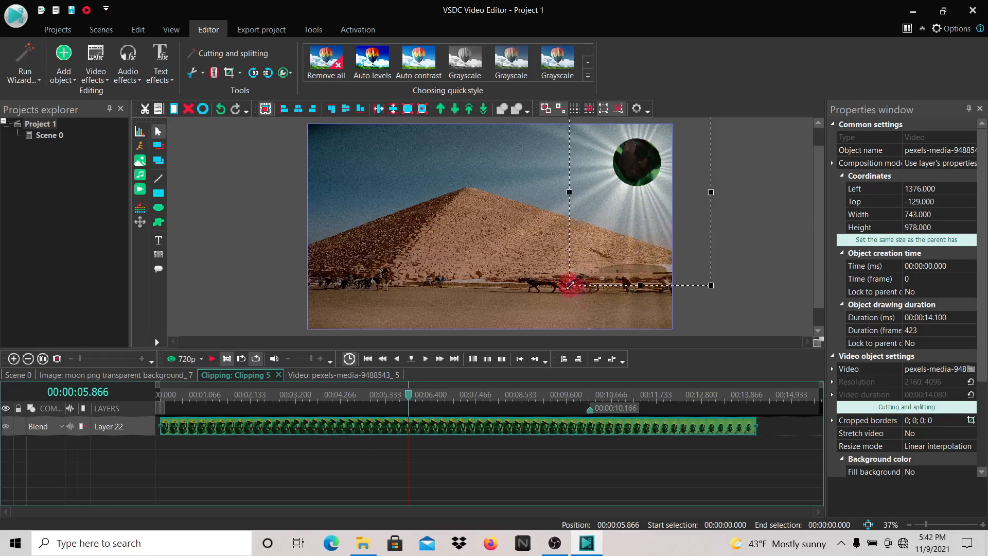
left_click_drag(569, 285, 565, 295)
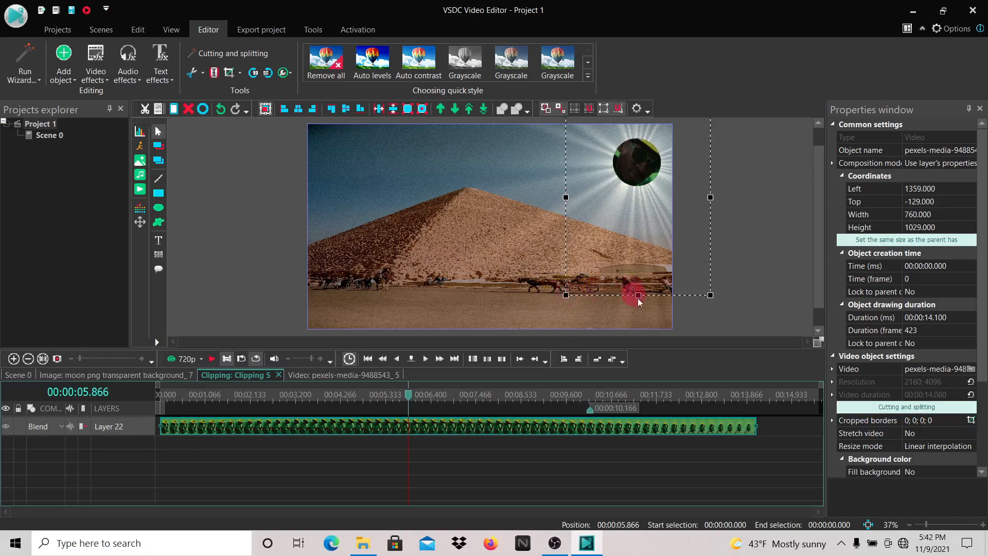
left_click_drag(638, 295, 638, 302)
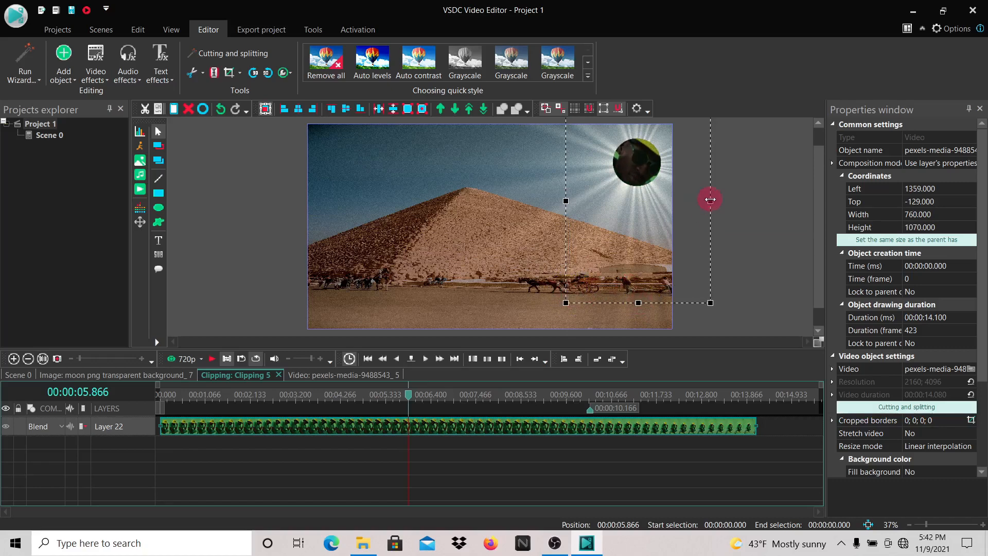
left_click_drag(710, 199, 689, 209)
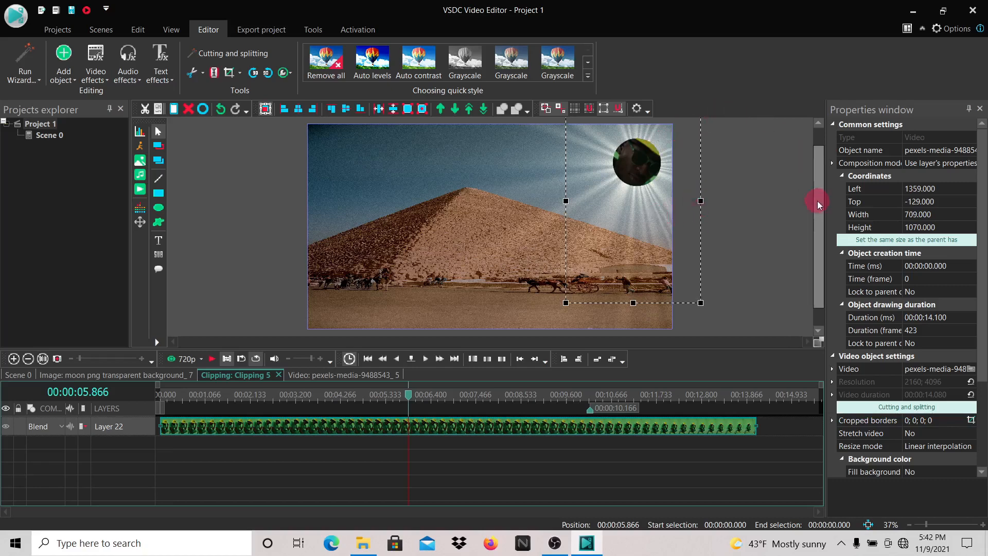
scroll(817, 199, "up", 1)
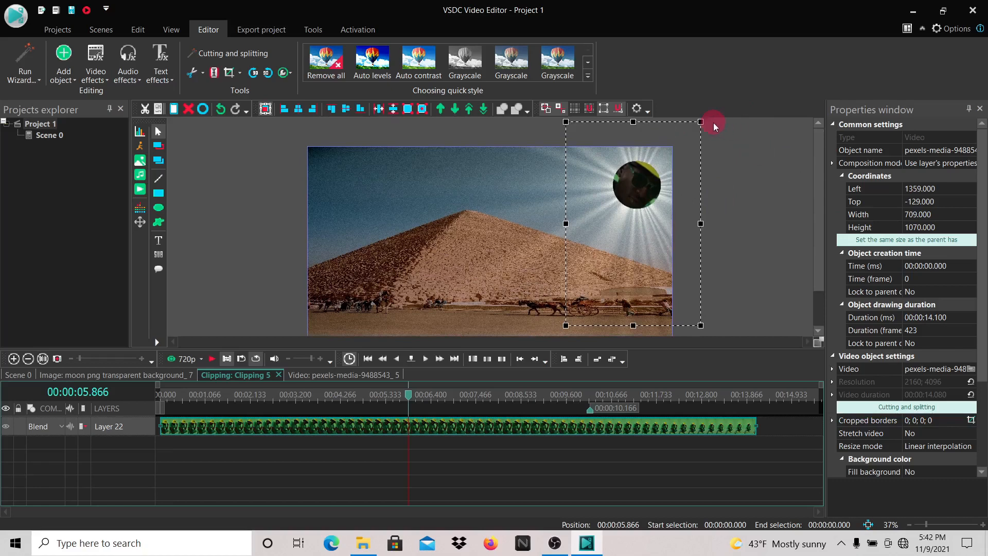
mouse_move(701, 121)
left_mouse_down()
mouse_move(697, 136)
mouse_move(701, 126)
left_mouse_up()
left_click(767, 147)
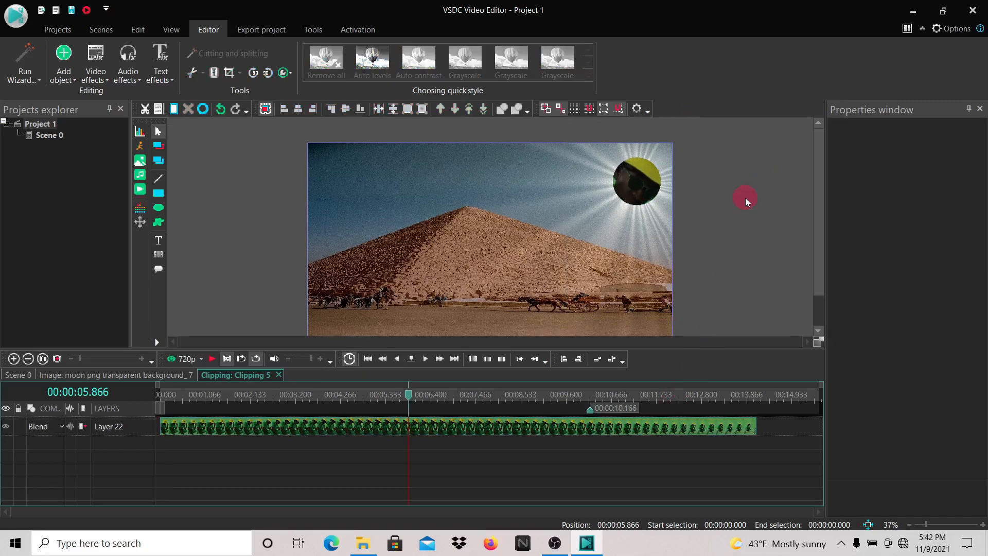
Step: Play the scene from the start to preview the resized video inside the moon shape
left_click(170, 398)
left_click(214, 361)
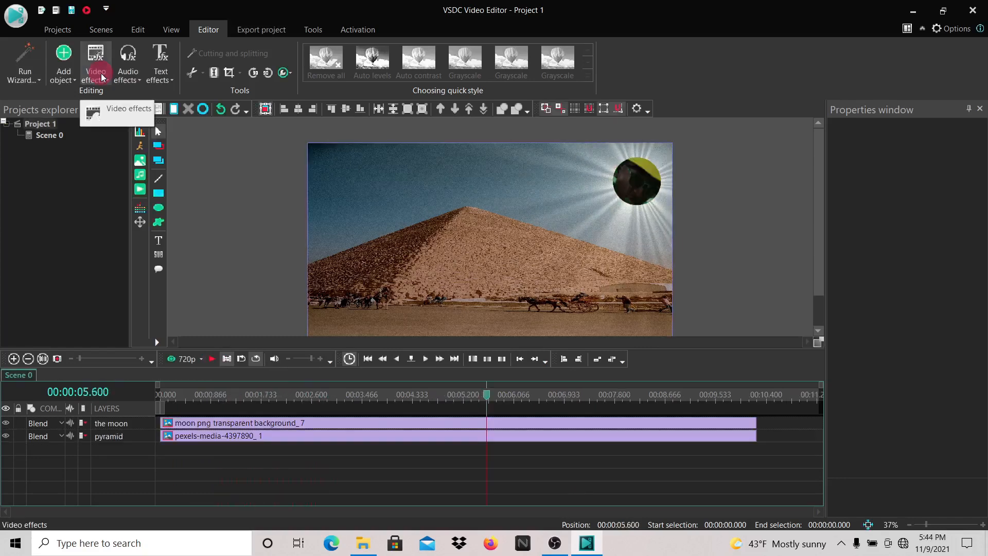
left_click(102, 77)
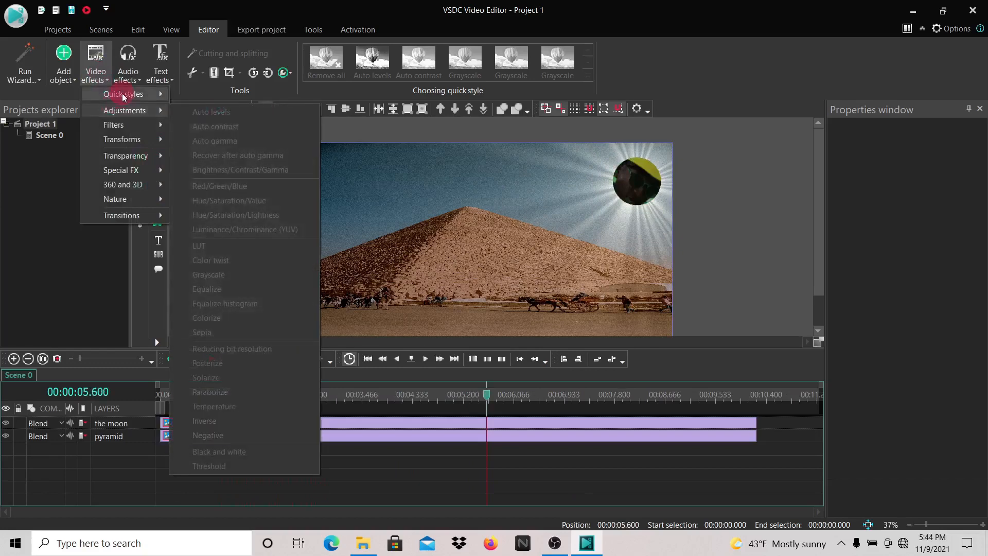
mouse_move(122, 117)
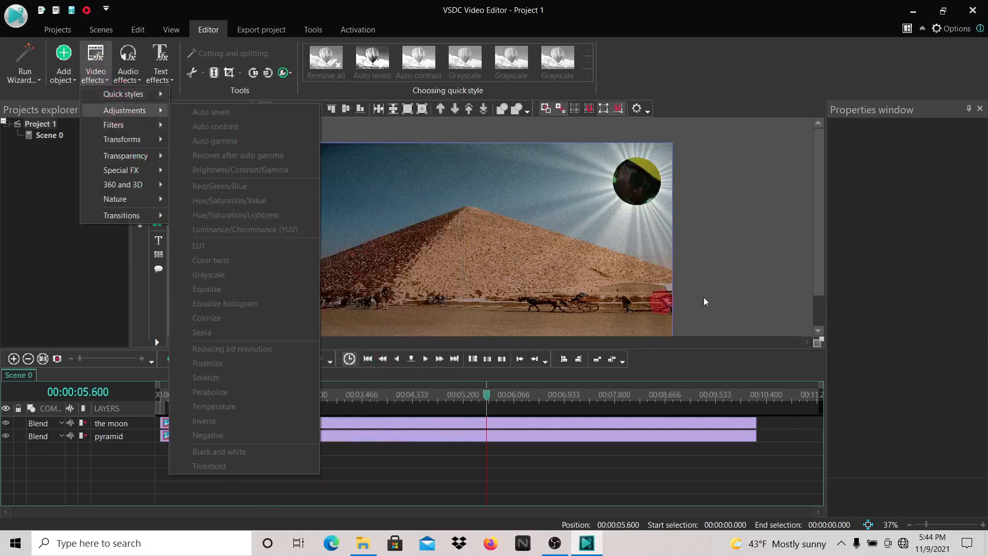
Step: Try the Auto levels quick style on the moon image
left_click(621, 344)
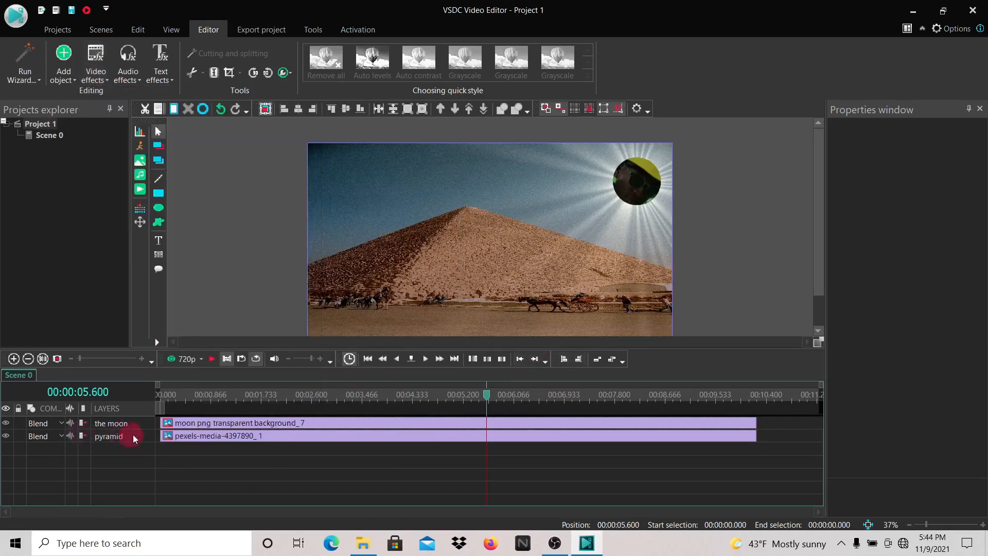
left_click(177, 424)
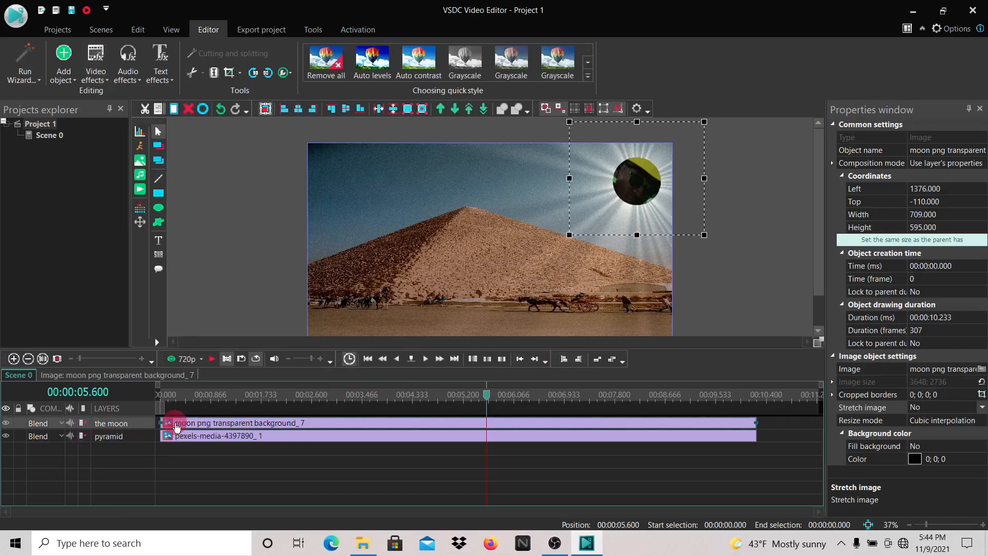
left_click(103, 80)
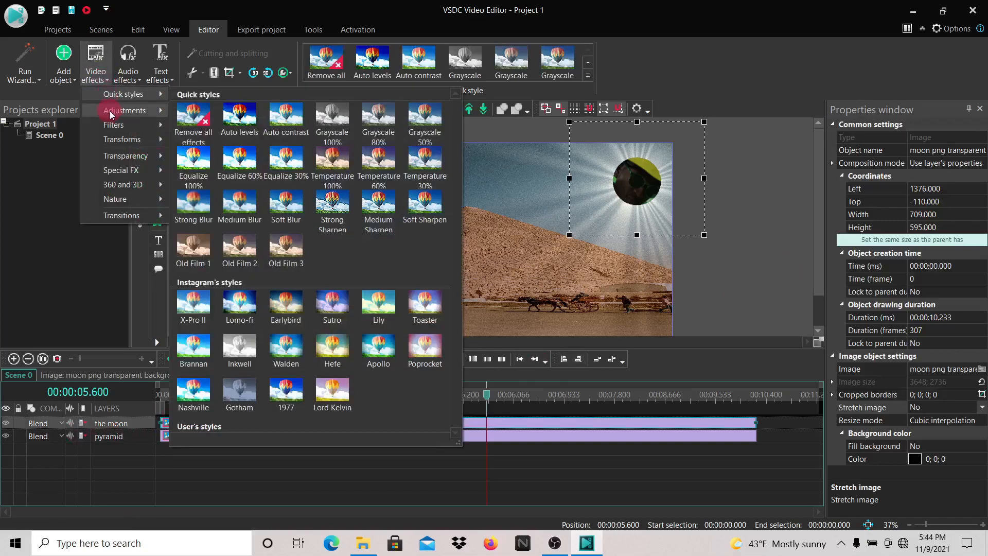
mouse_move(112, 116)
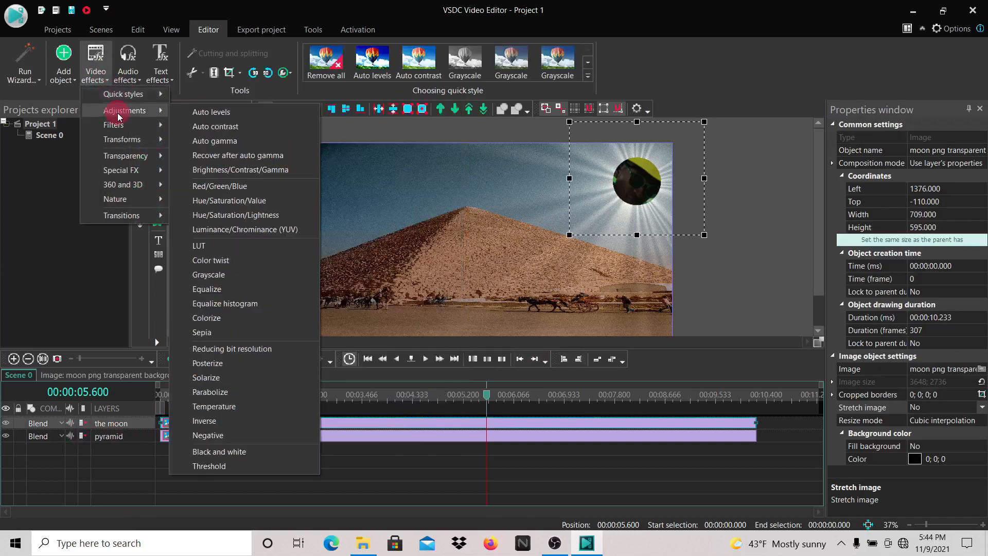
mouse_move(129, 97)
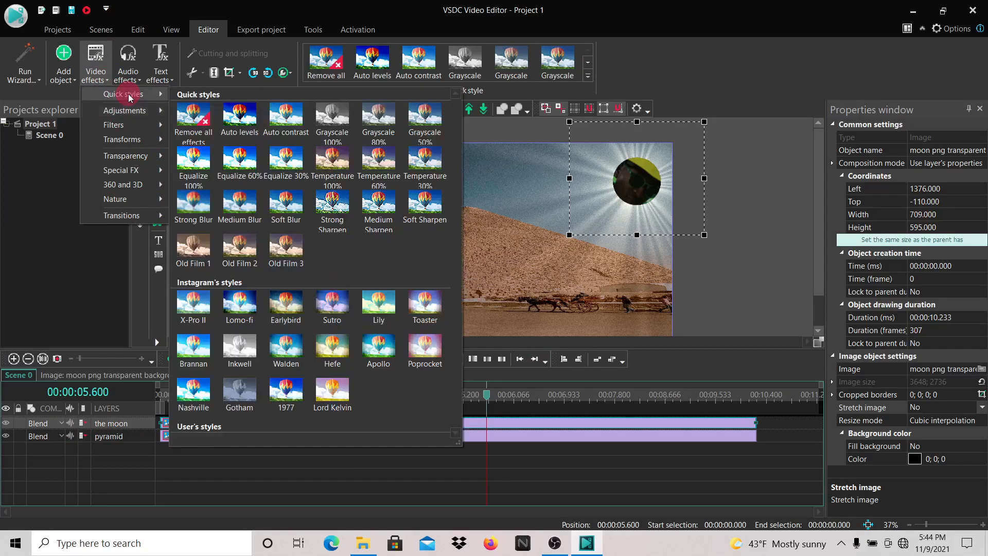
left_click(254, 120)
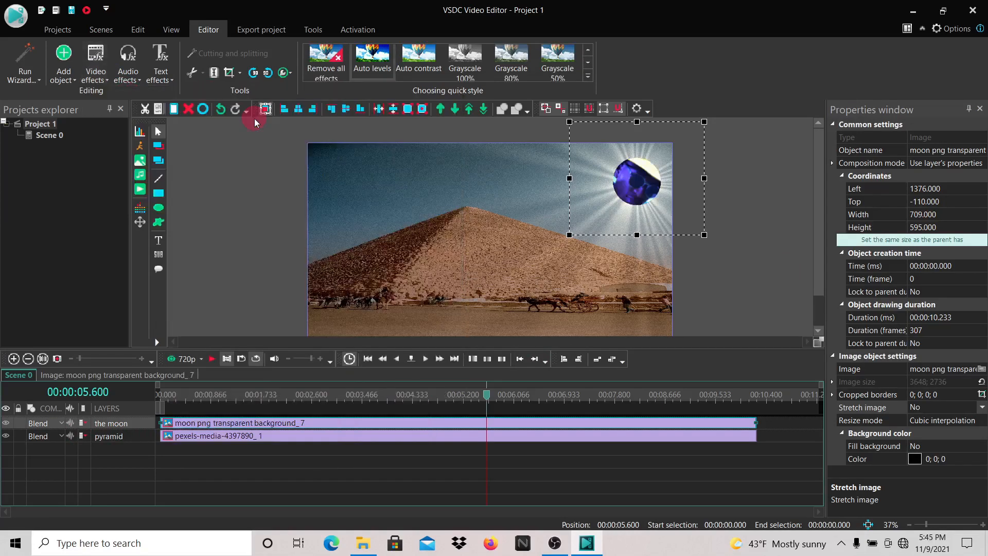
left_click(232, 424)
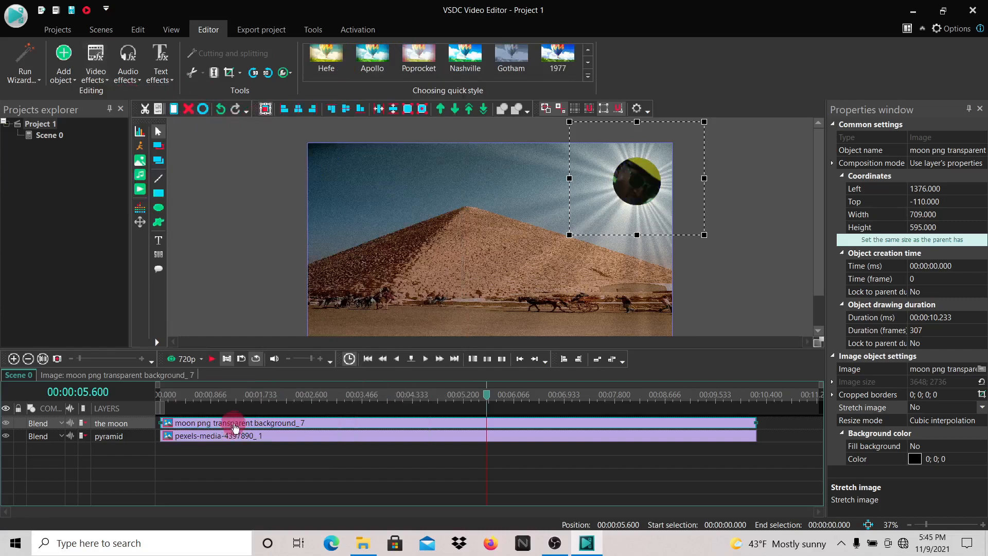
Step: Open the moon image's contents, extend its Clipping effect to the full 00:00:10.233 duration, and return to the main scene
double_click(234, 424)
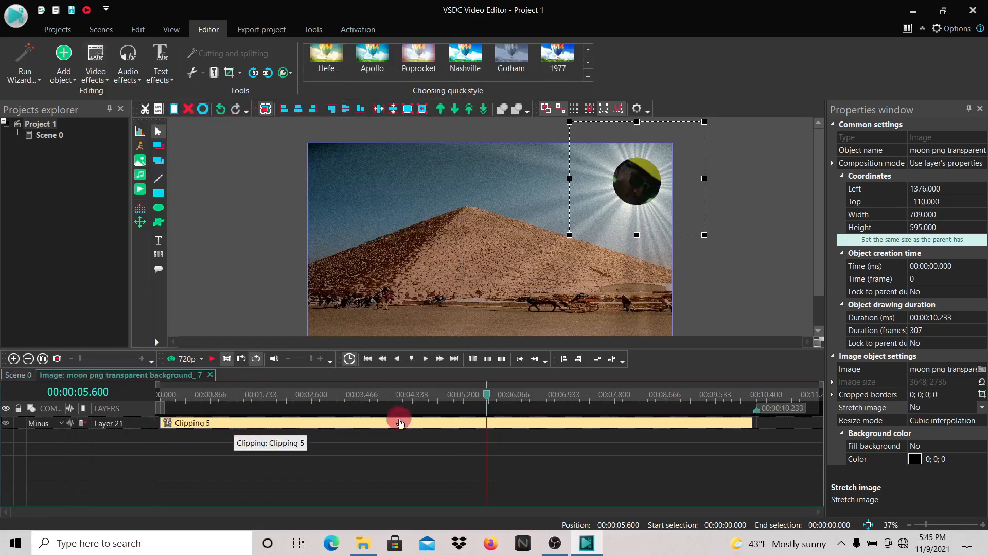
left_click(752, 420)
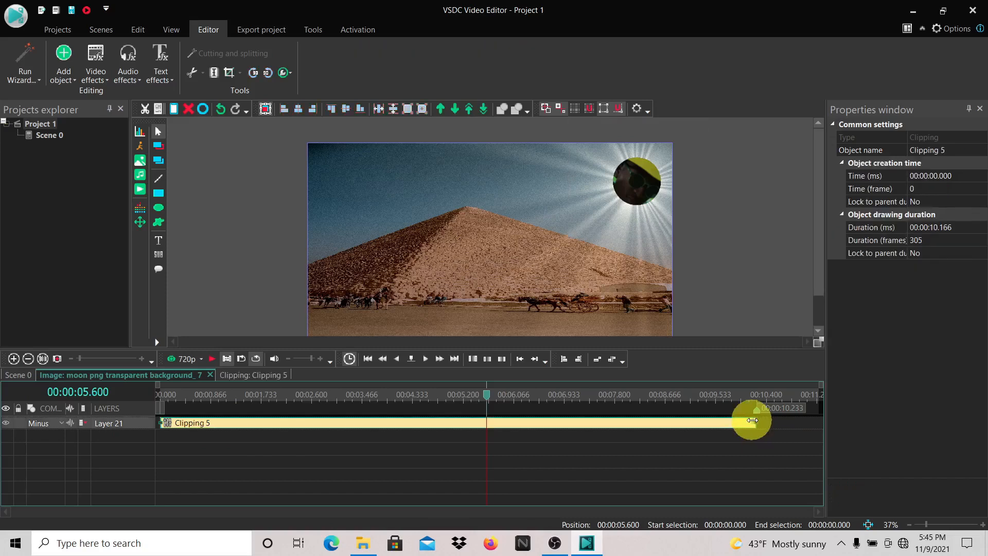
left_click(207, 403)
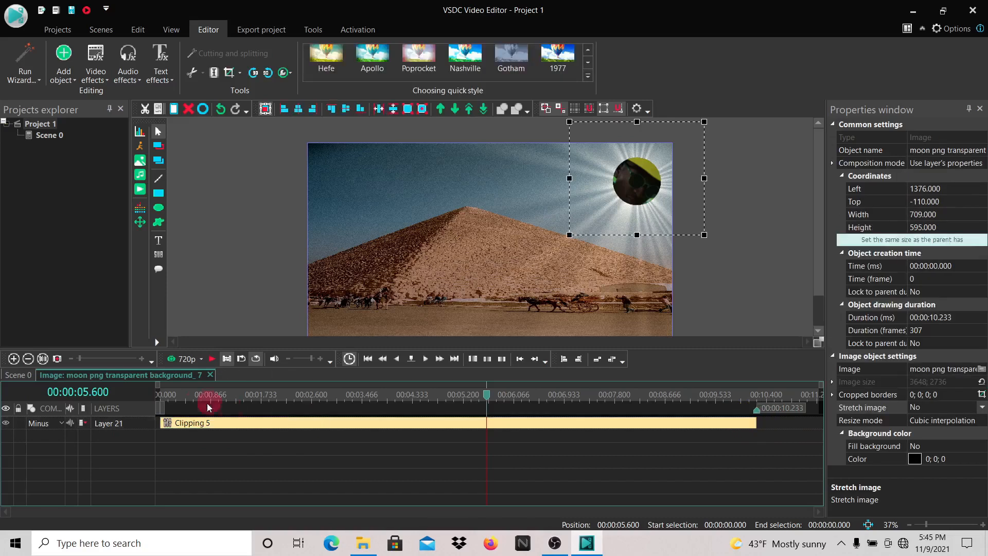
left_click(9, 377)
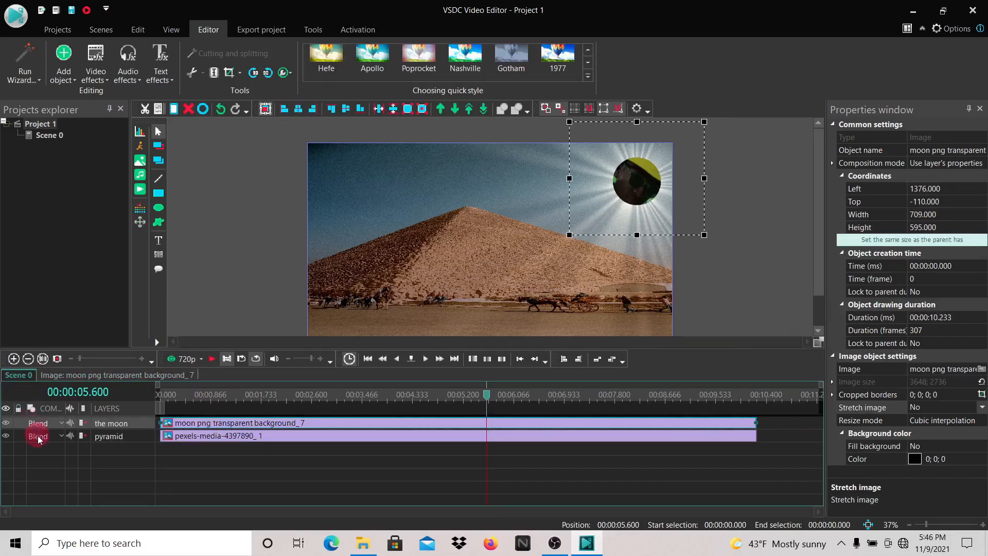
Step: Inspect the LensFlare effect inside the pyramid image and play the scene from the start to preview it
double_click(210, 438)
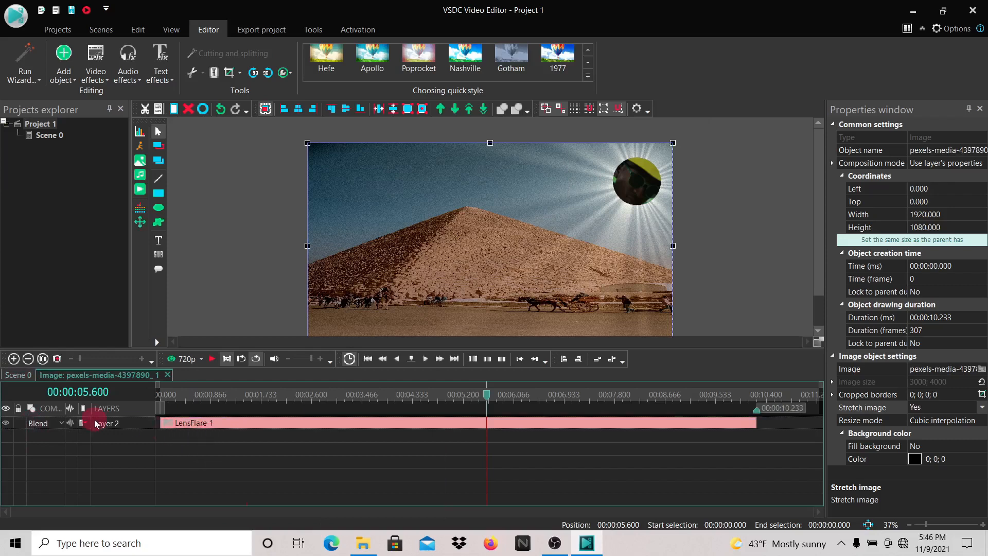
left_click(17, 375)
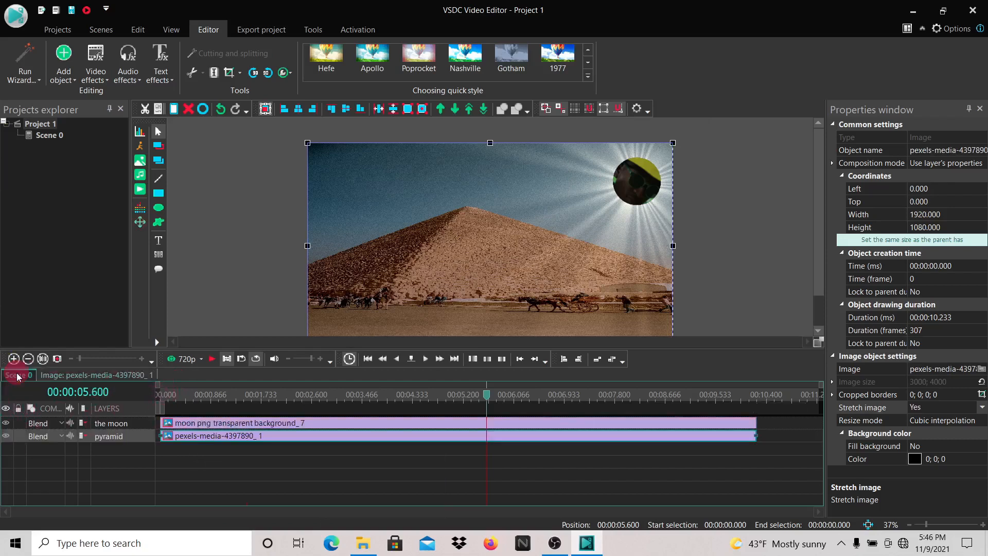
left_click(212, 359)
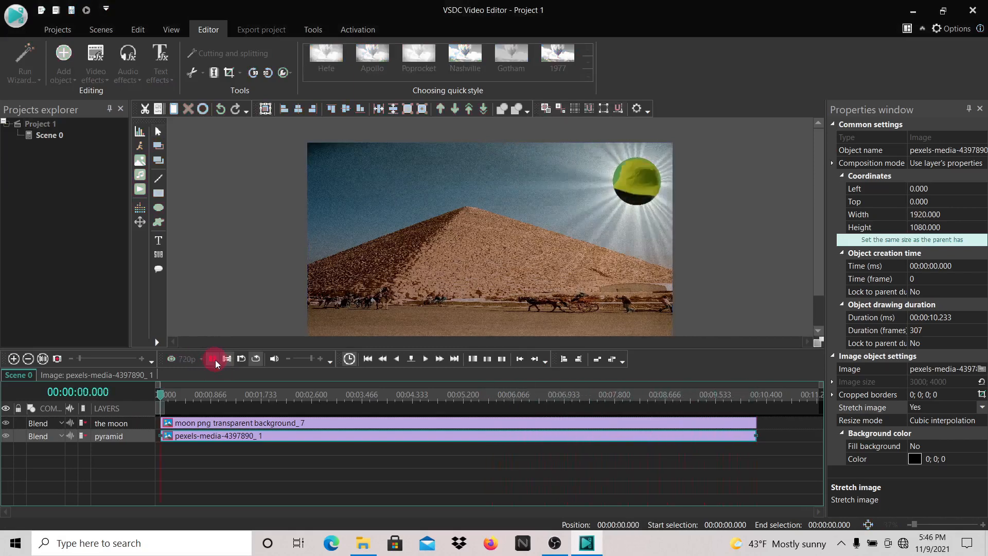
left_click(213, 359)
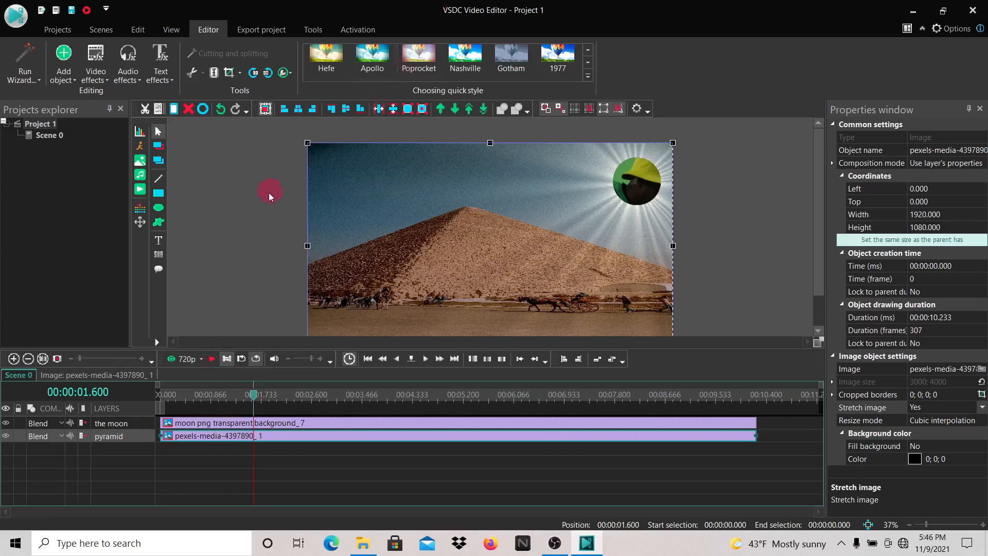
Step: Try a Solarize effect on the video inside the moon's Clipping effect, on a new layer spanning the whole parent duration
double_click(233, 423)
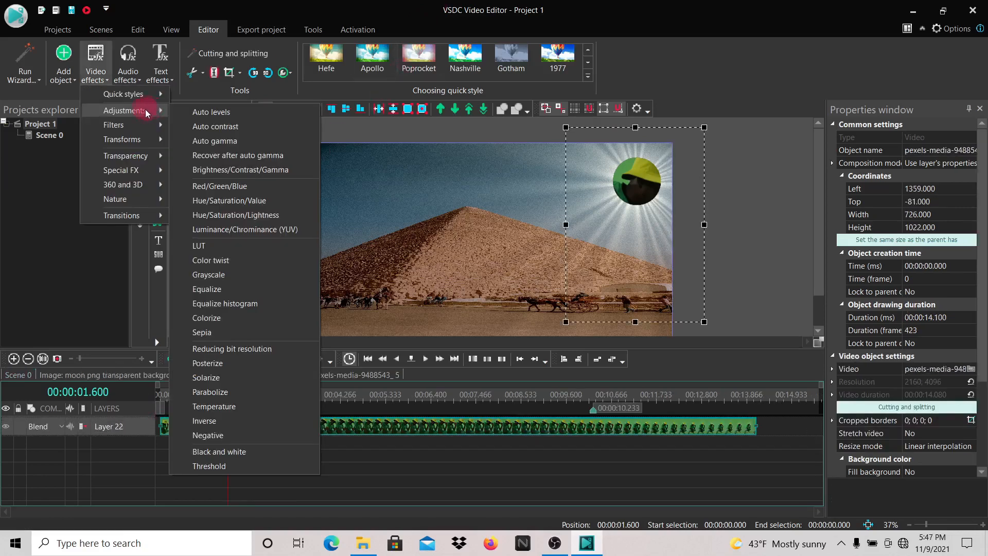
left_click(128, 112)
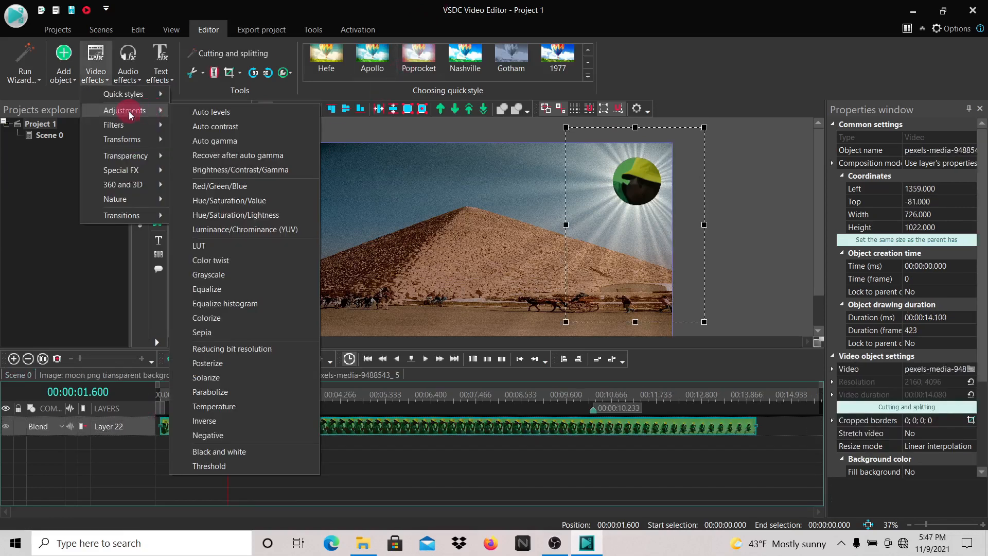
left_click(221, 378)
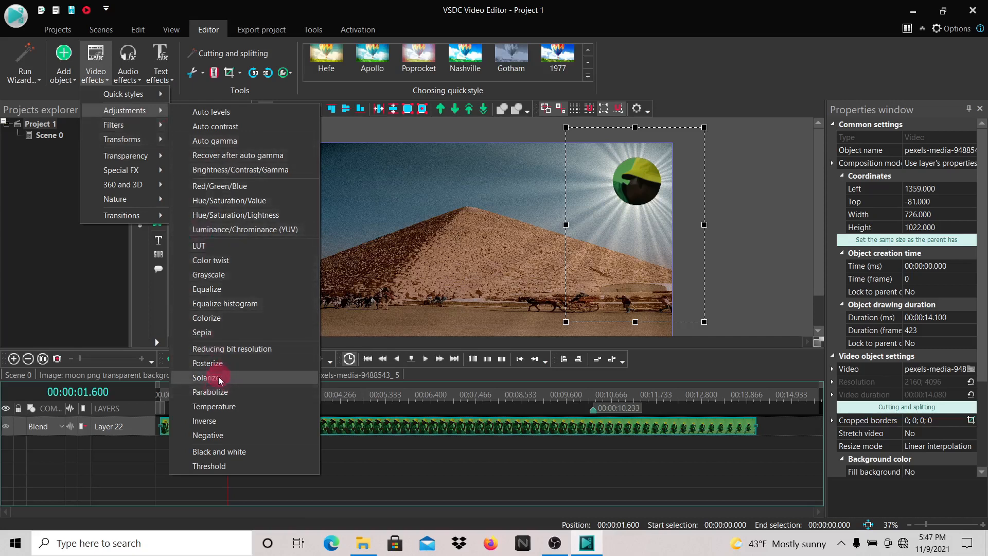
left_click(356, 247)
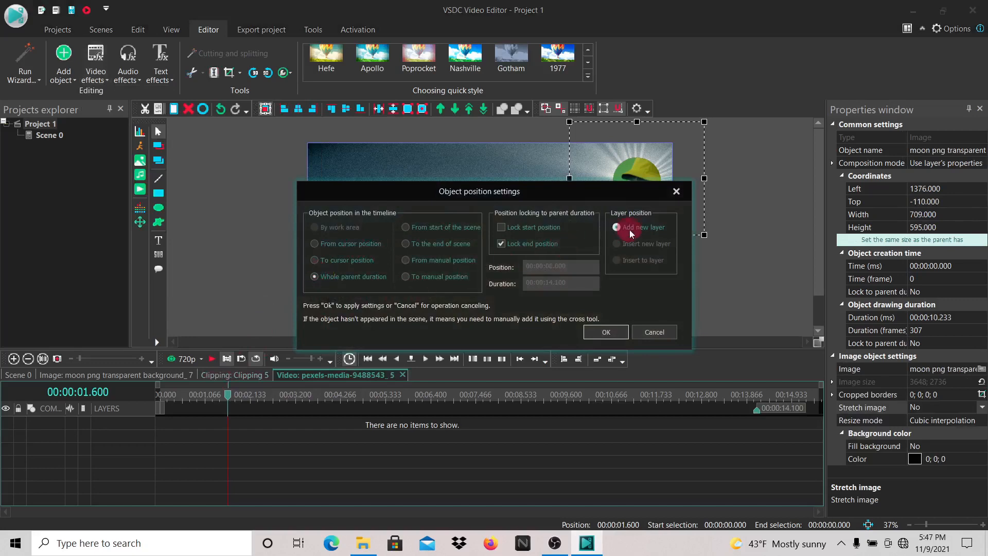
left_click(614, 330)
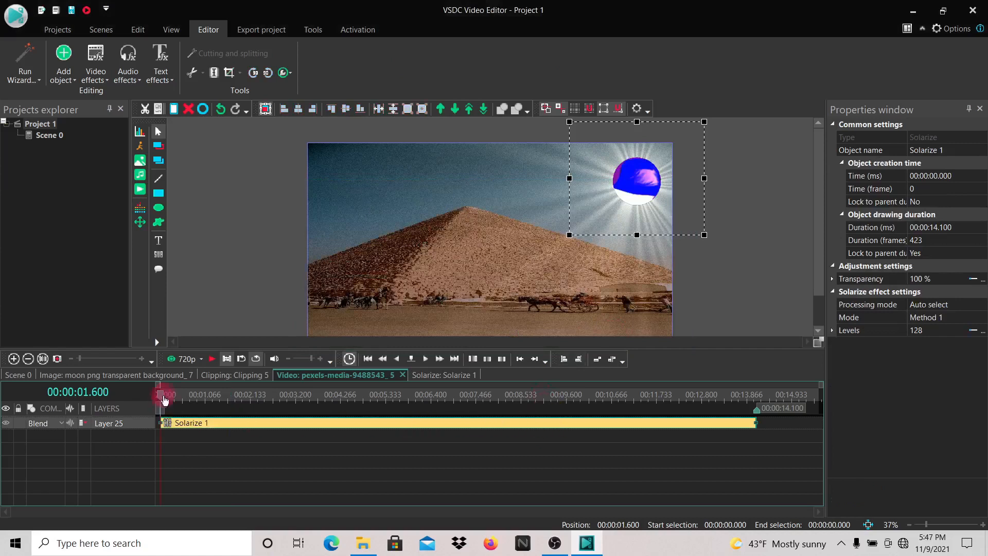
Step: Preview the solarized video inside the moon and raise the Solarize Levels to 82
left_click(186, 401)
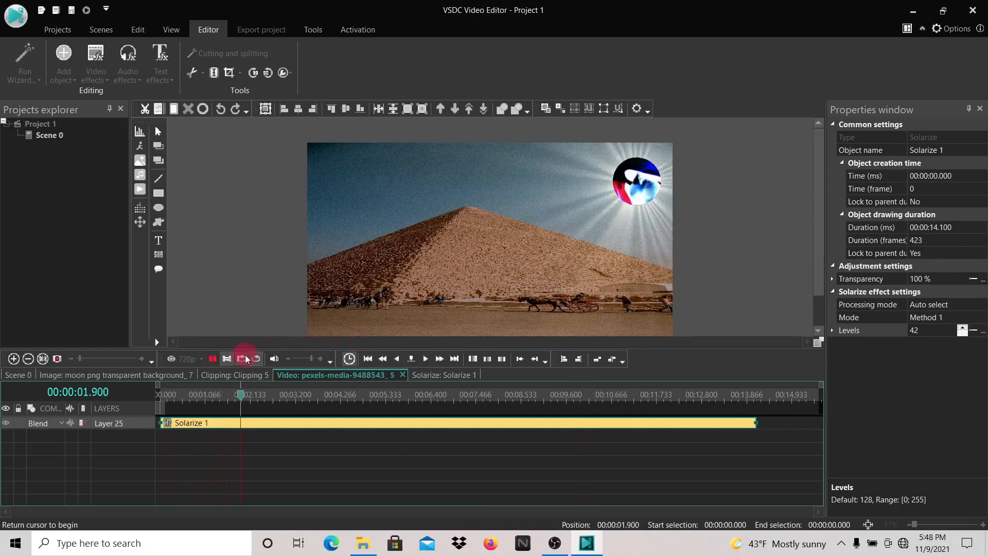
left_click(212, 358)
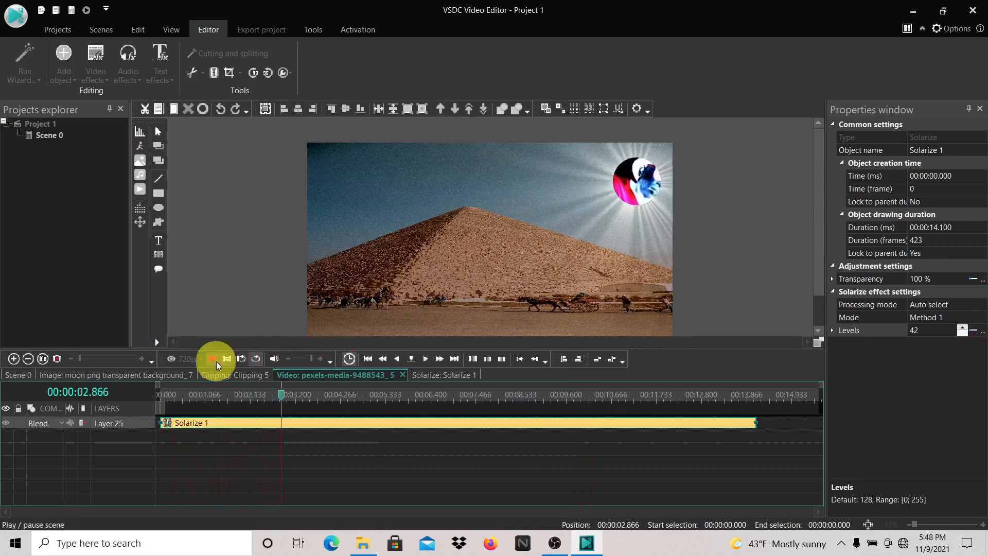
left_click(962, 328)
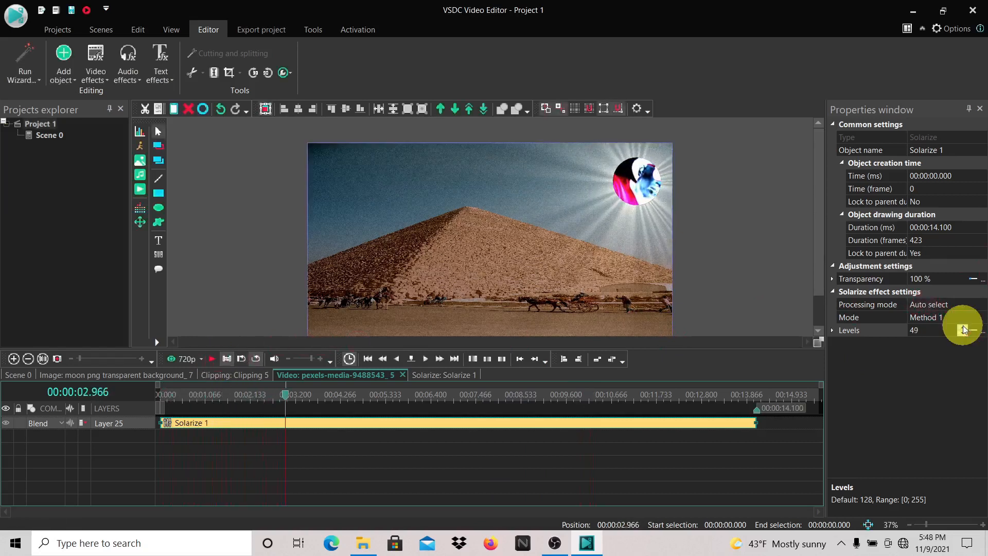
left_click_drag(964, 330, 964, 330)
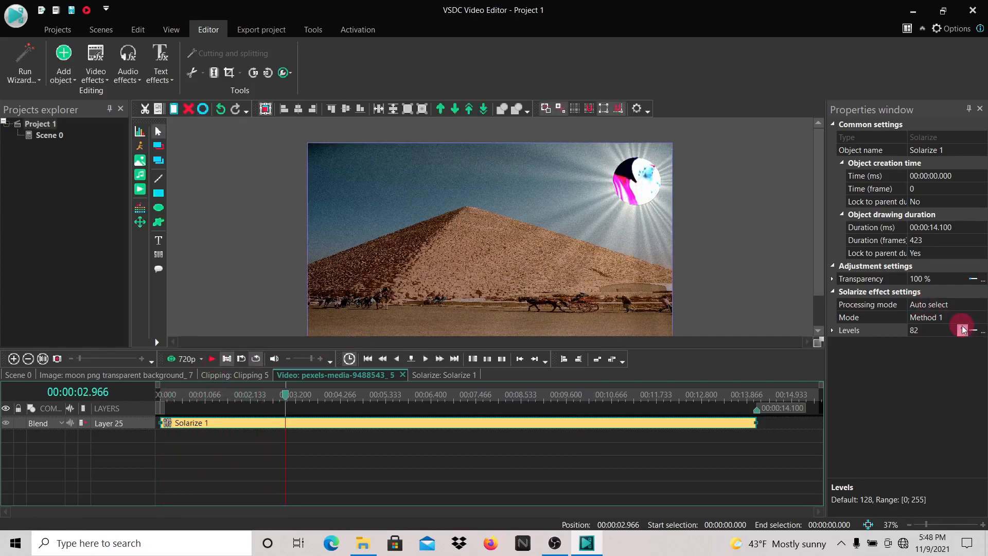
left_click(295, 452)
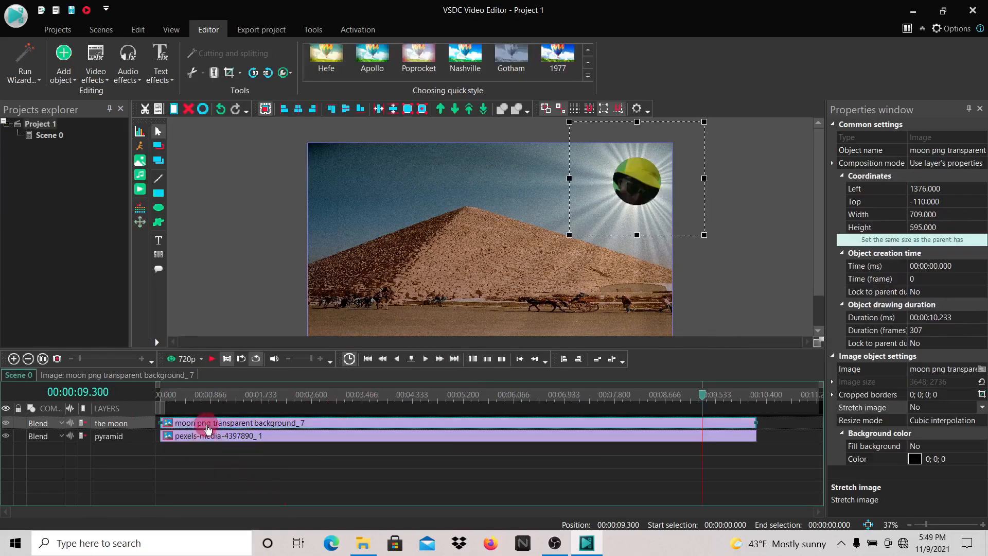
Step: Open the moon's Clipping effect and rename the layer of the video inside it to "man in the moon"
mouse_move(208, 429)
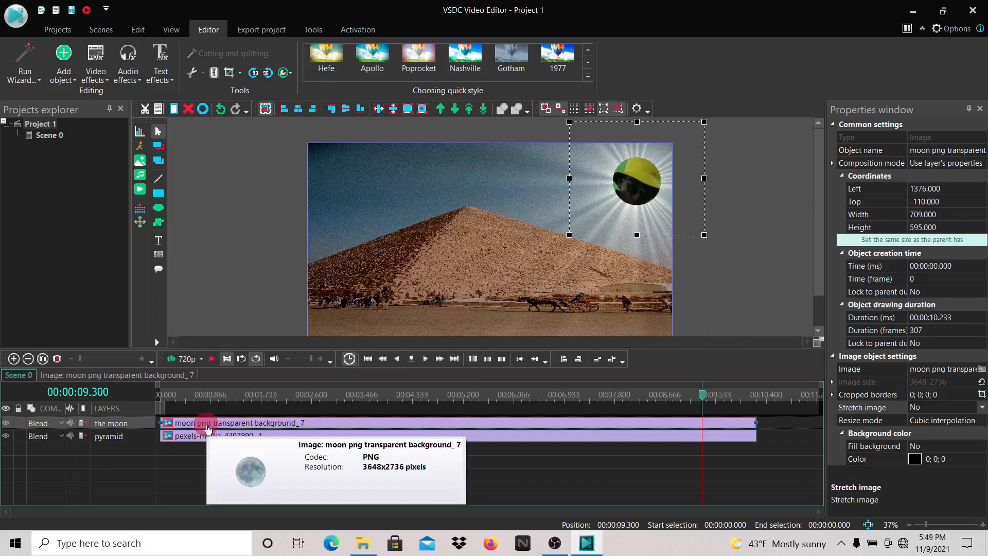
double_click(207, 428)
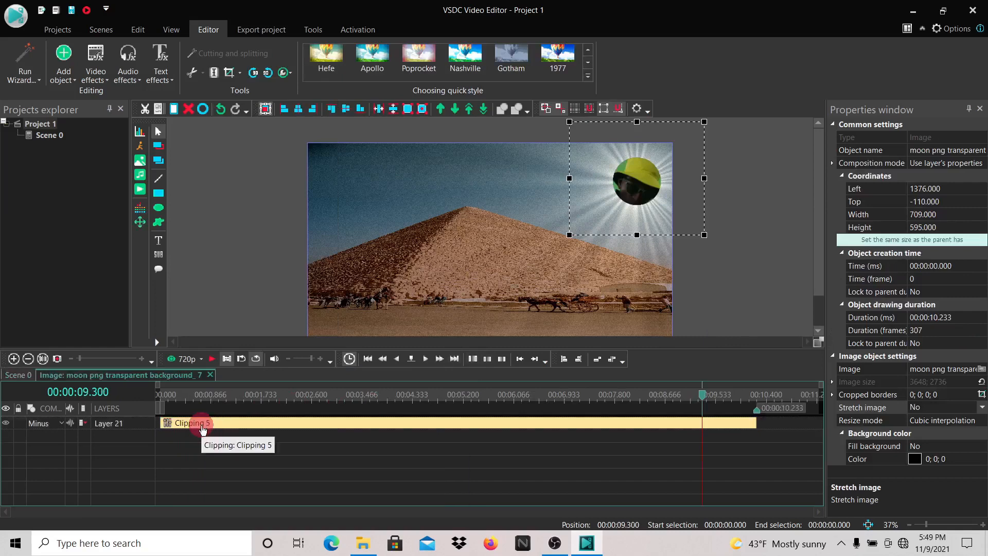
double_click(202, 430)
mouse_move(202, 431)
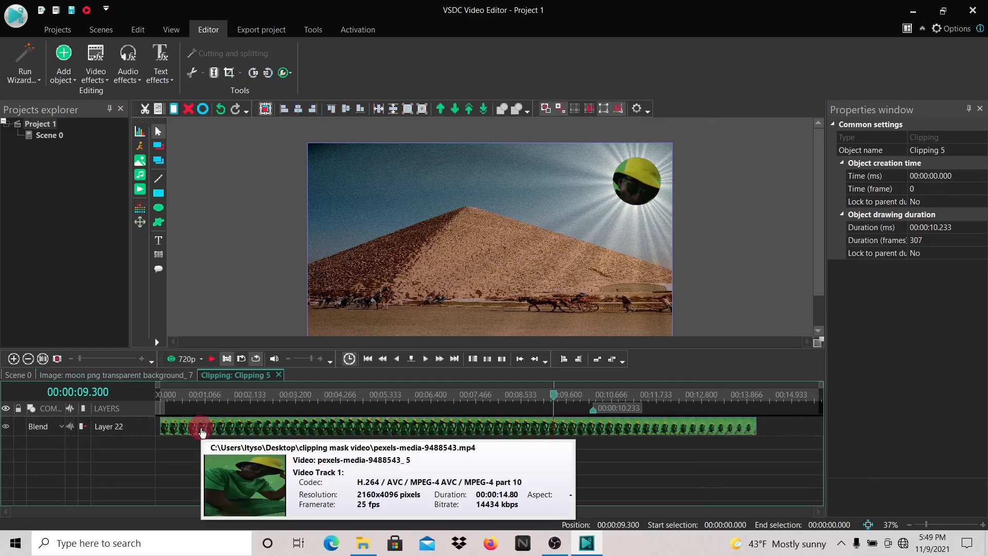
left_click(202, 431)
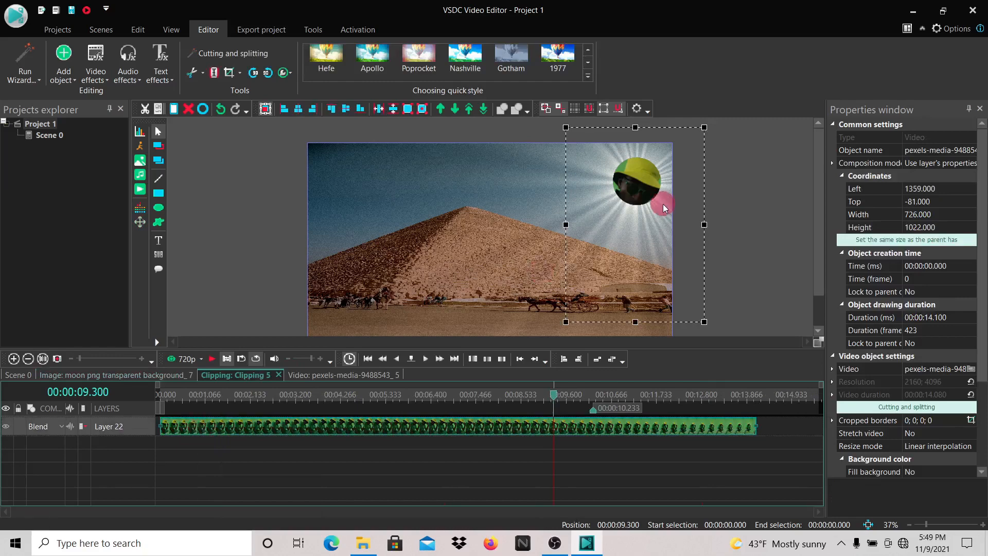
double_click(129, 430)
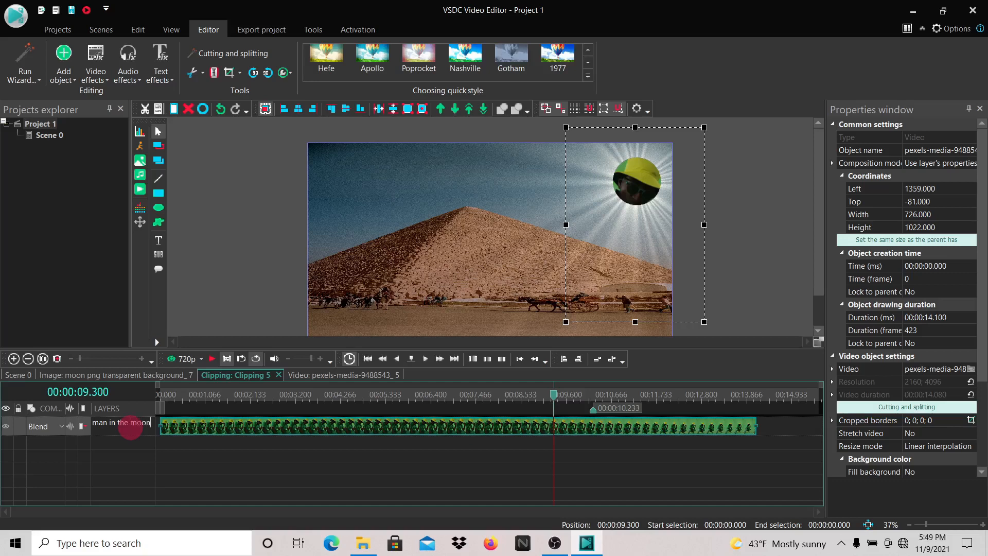
left_click(162, 343)
left_click(740, 204)
Step: Add a Brightness/Contrast/Gamma effect to the man in the moon video on a new layer, positioned from the start of the scene
left_click(280, 429)
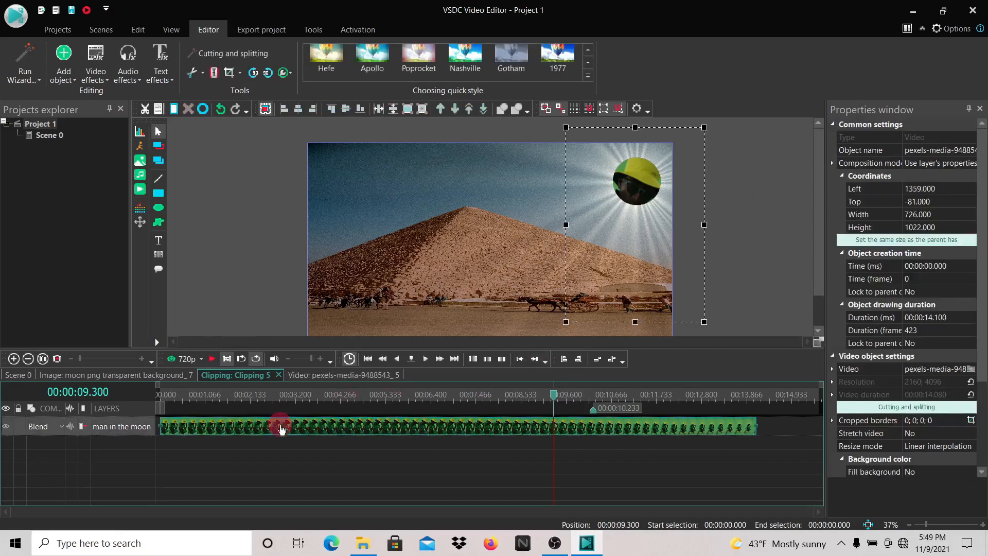
left_click(103, 82)
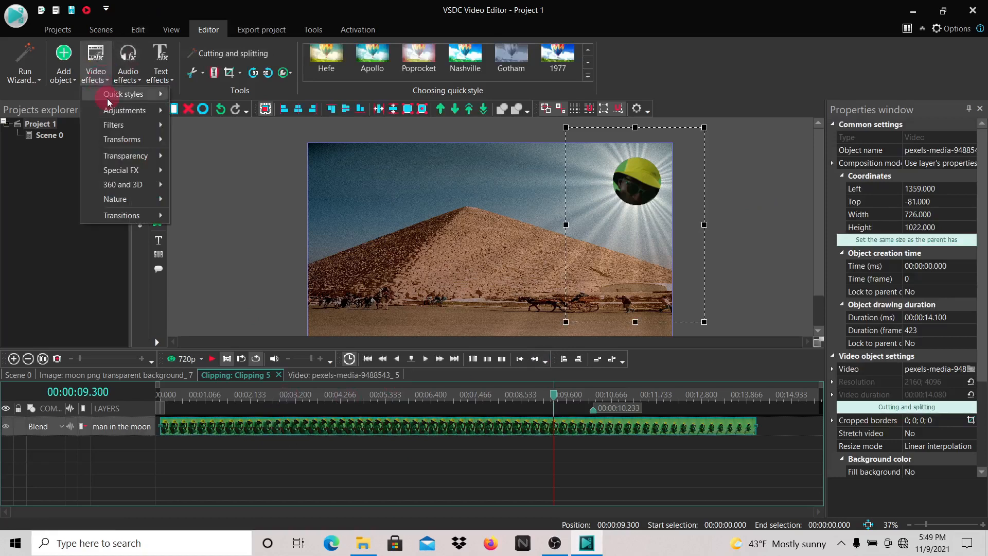
mouse_move(116, 113)
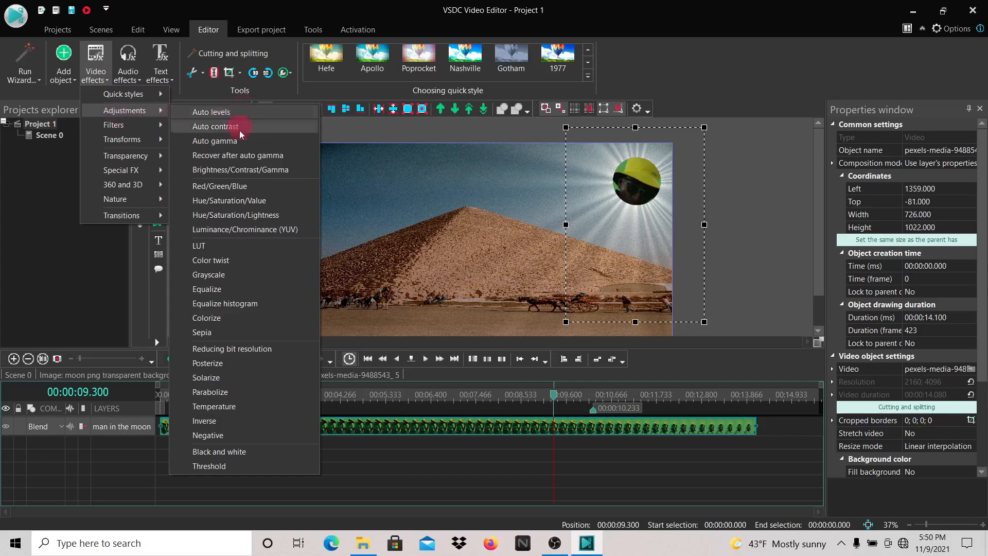
left_click(238, 171)
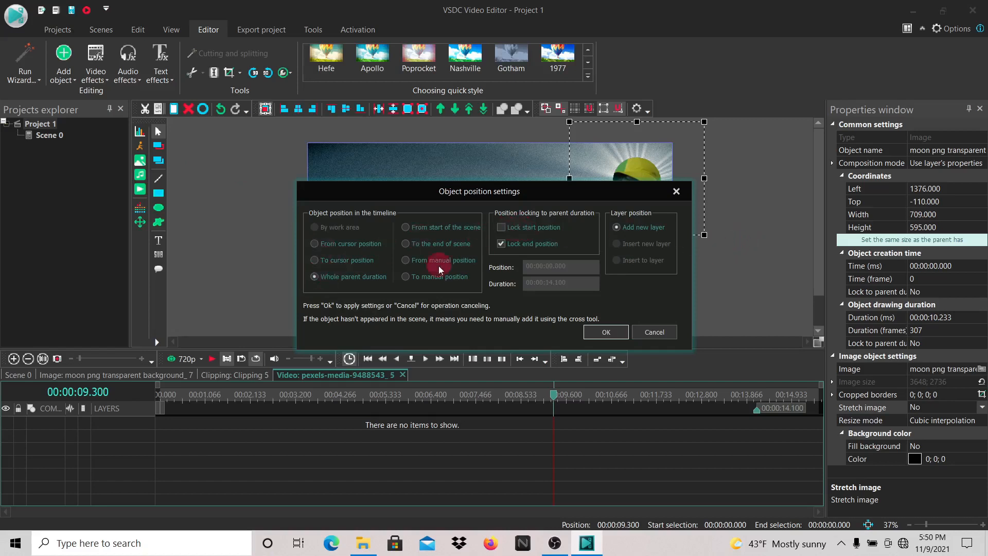
left_click(414, 228)
left_click(595, 331)
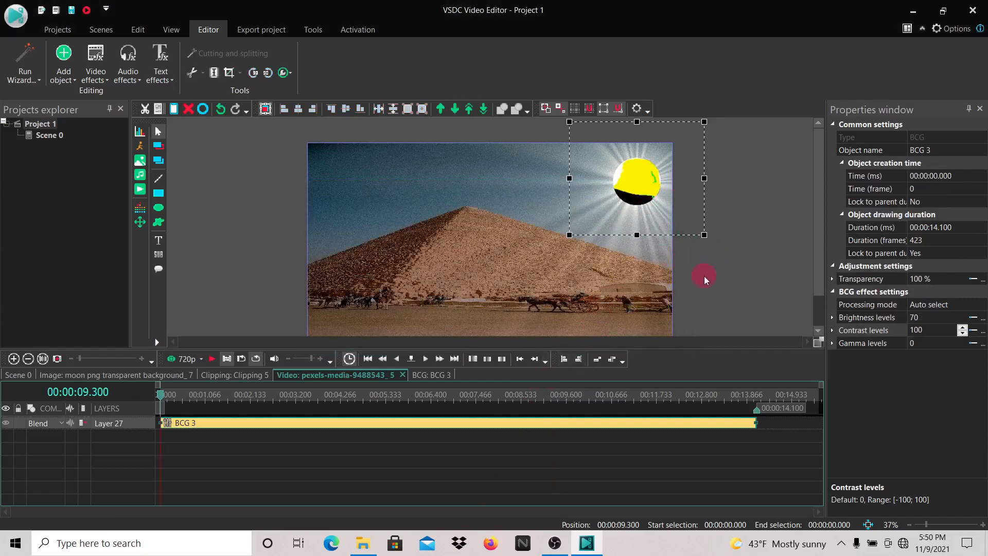
Step: Preview the moon video and try raising the Brightness levels of its BCG effect to 109
left_click(212, 359)
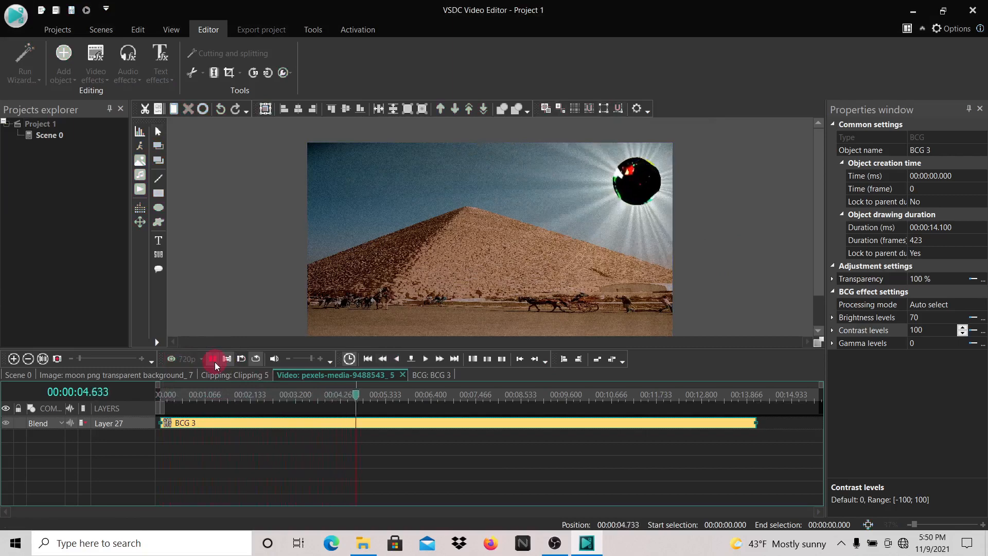
left_click(213, 359)
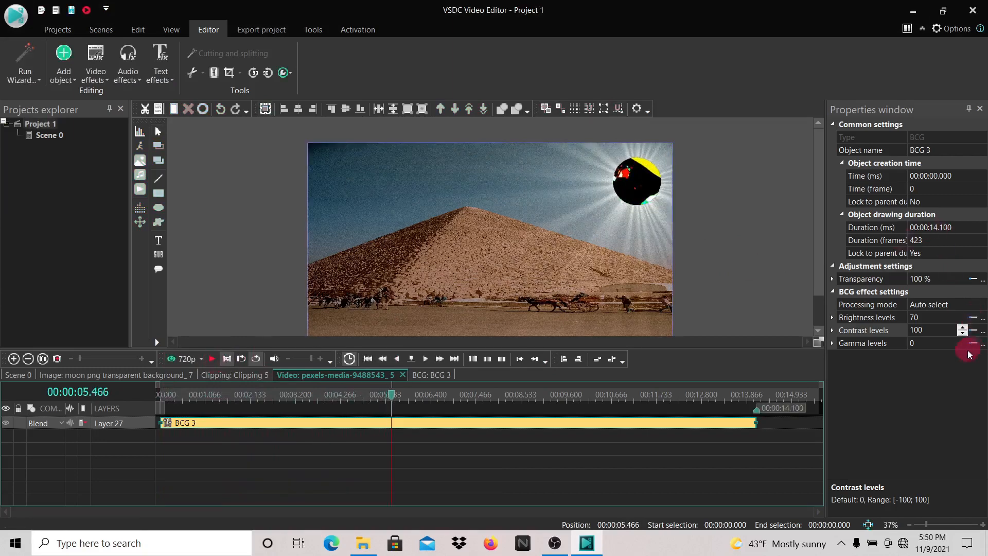
left_click(949, 326)
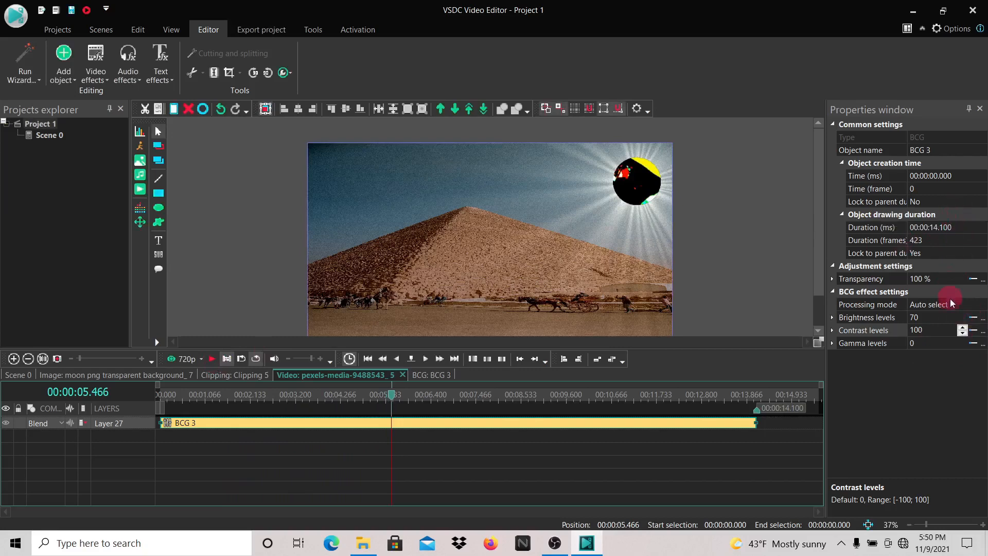
left_click(958, 317)
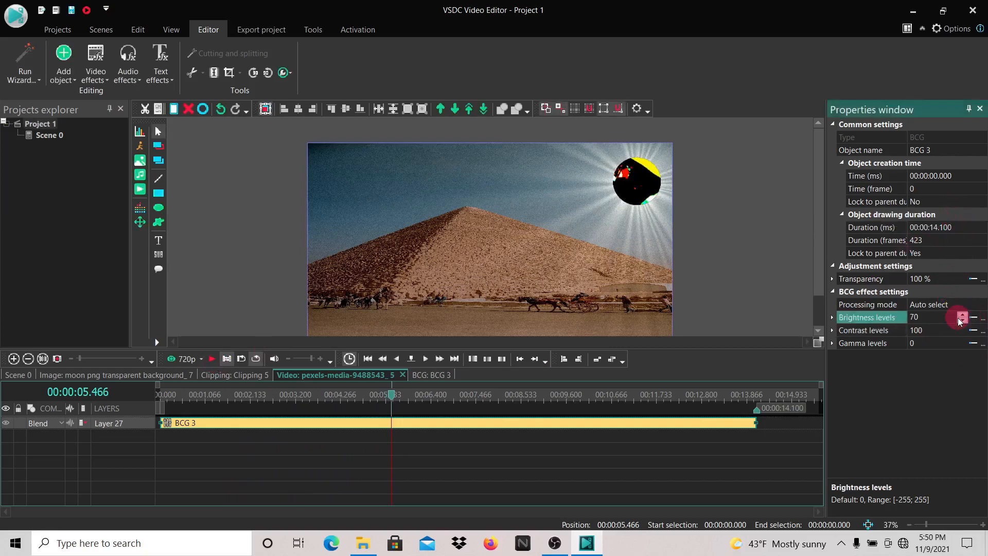
left_click(962, 313)
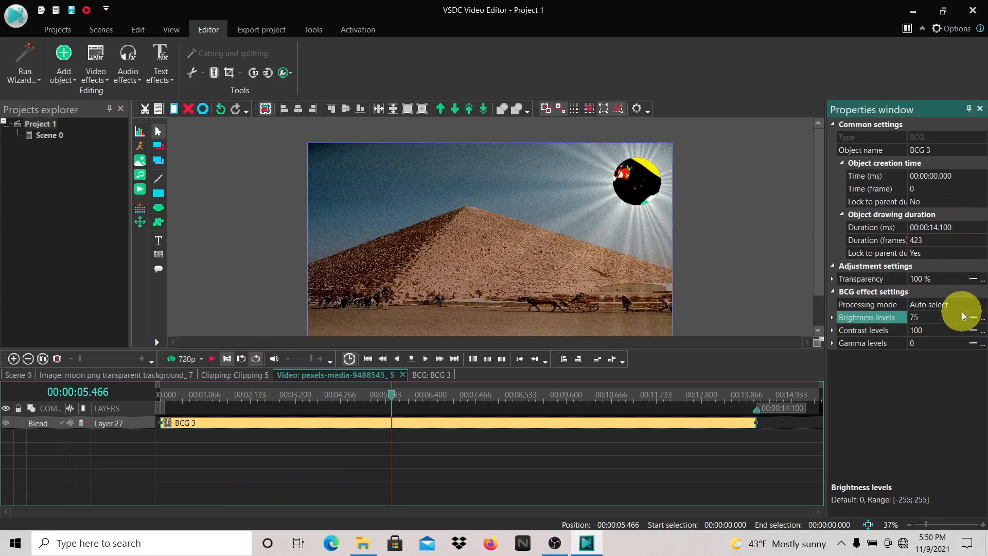
left_click_drag(963, 315, 963, 315)
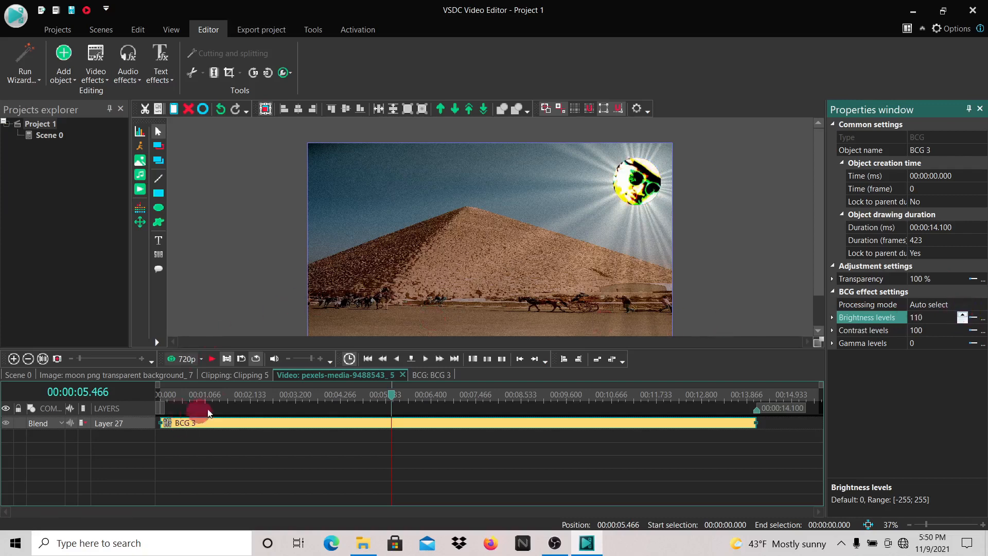
left_click(963, 320)
Step: Play the brightened moon video and try lowering the BCG effect's Brightness levels to 67
left_click(214, 358)
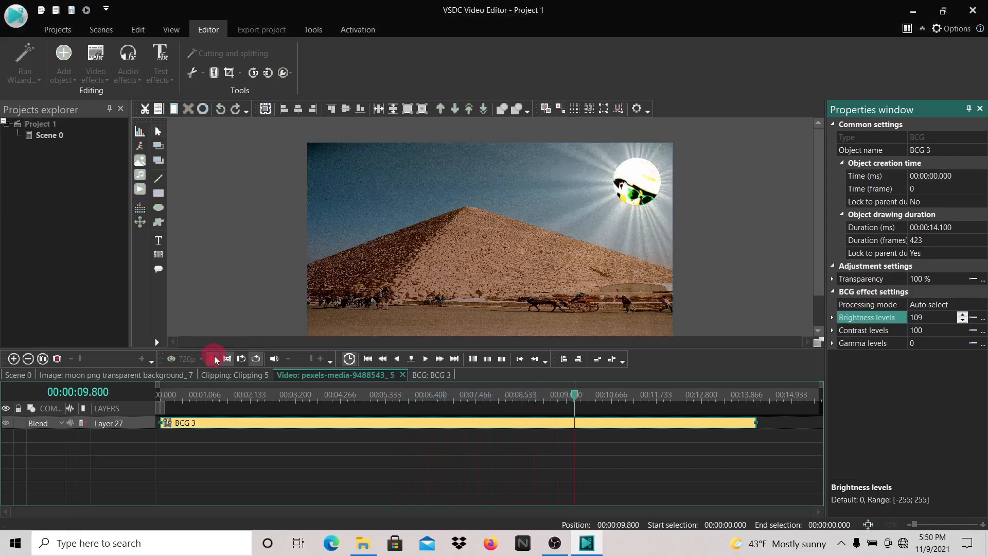
left_click(215, 359)
left_click(962, 318)
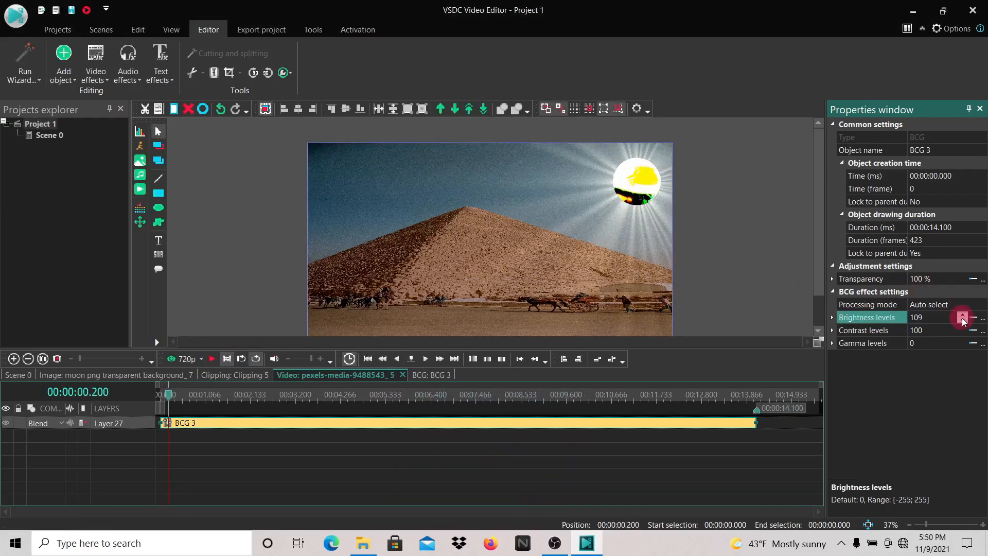
left_click(962, 320)
left_click(963, 321)
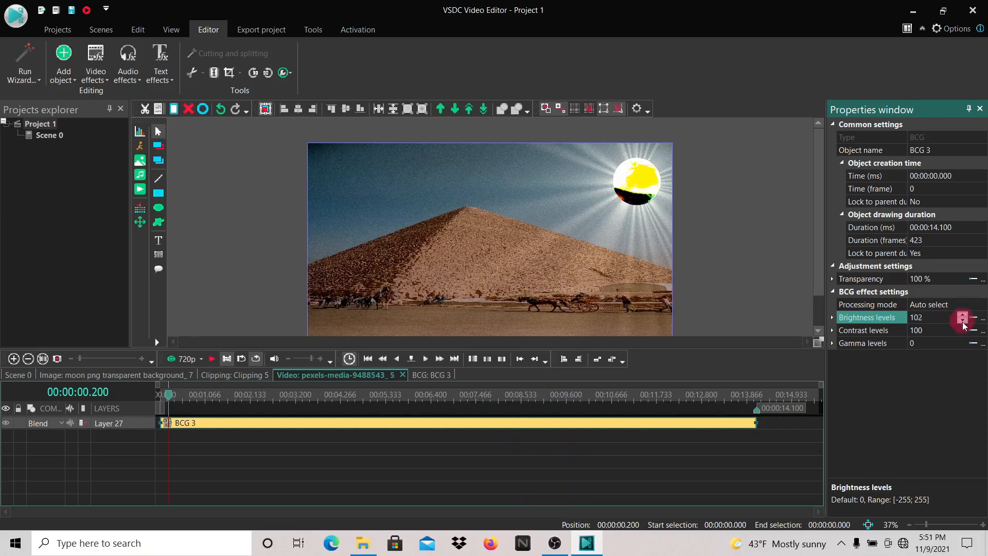
left_click(962, 322)
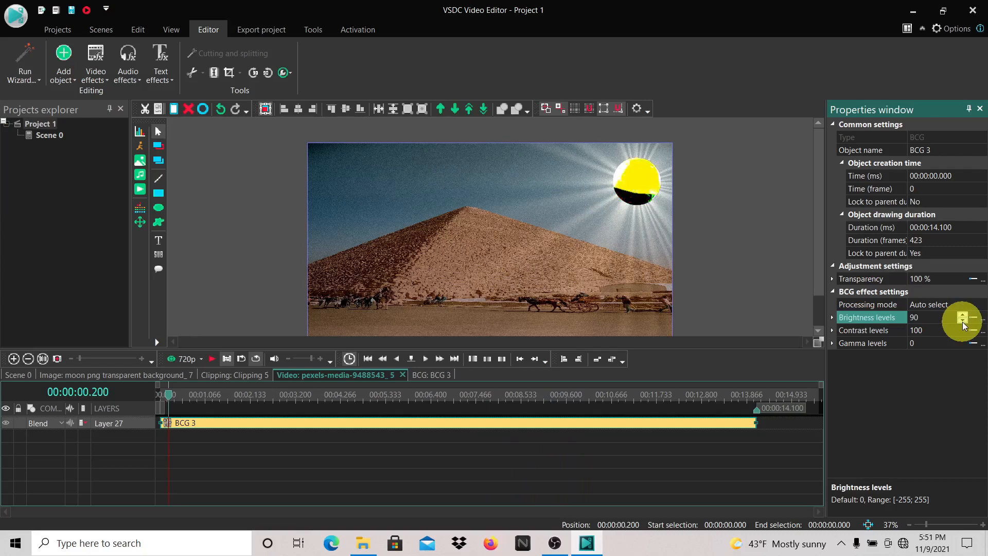
left_click(962, 322)
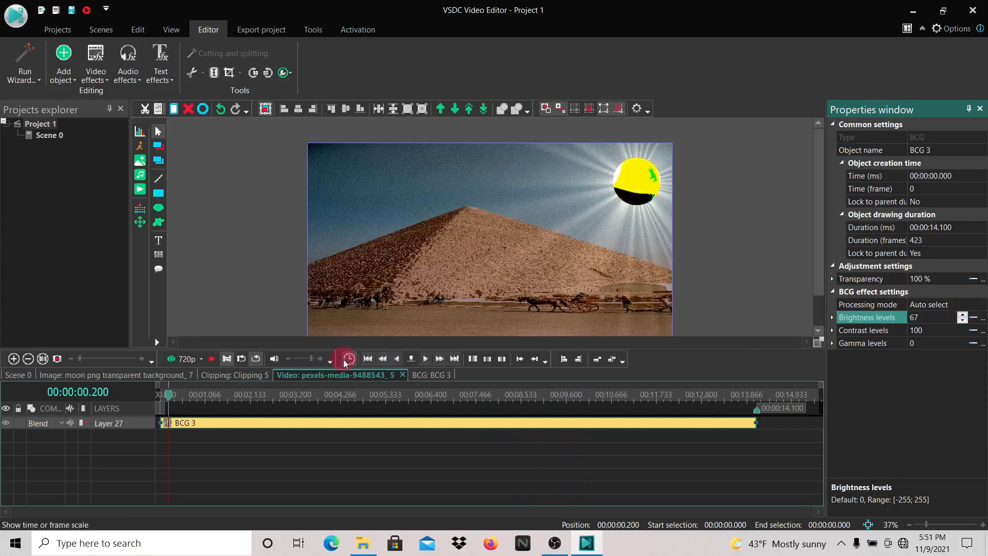
Step: Preview the moon video from the start and set the BCG effect's Brightness levels to 106
left_click(162, 395)
left_click(212, 360)
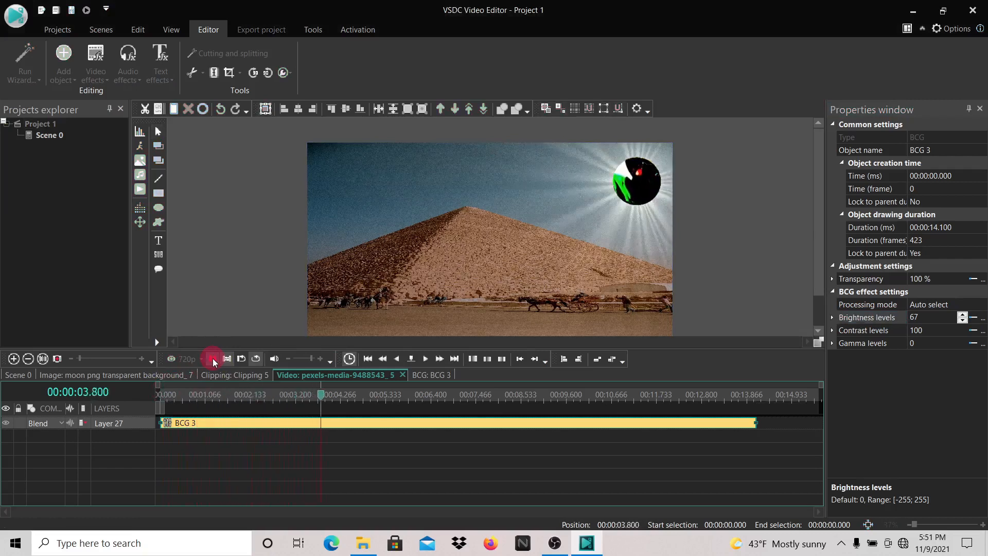
left_click(214, 362)
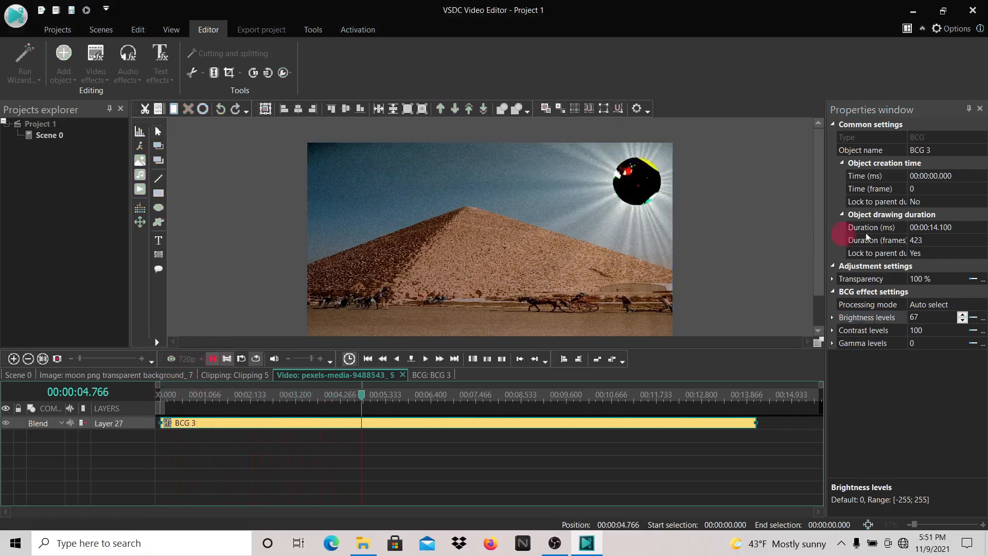
left_click(961, 319)
left_click(961, 320)
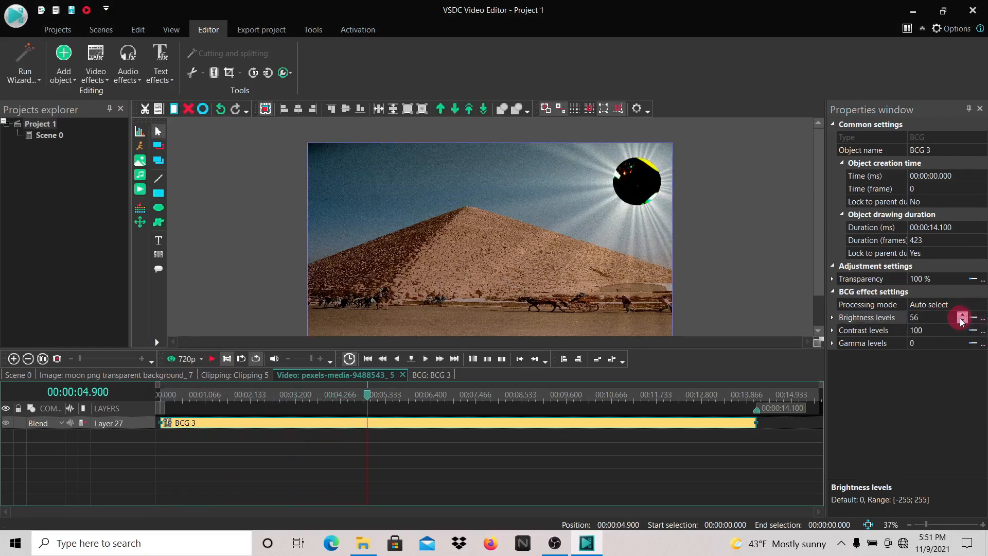
left_click(961, 315)
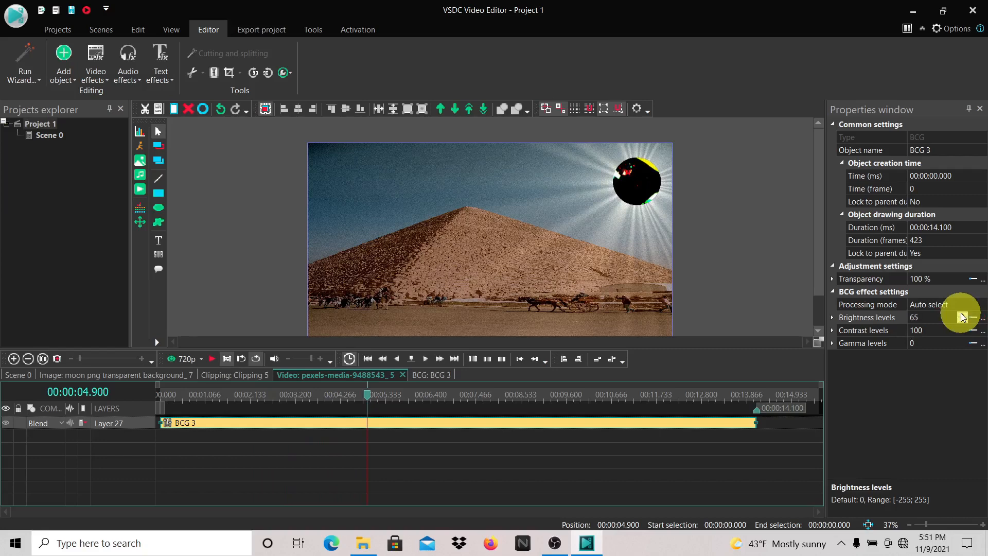
left_click(961, 315)
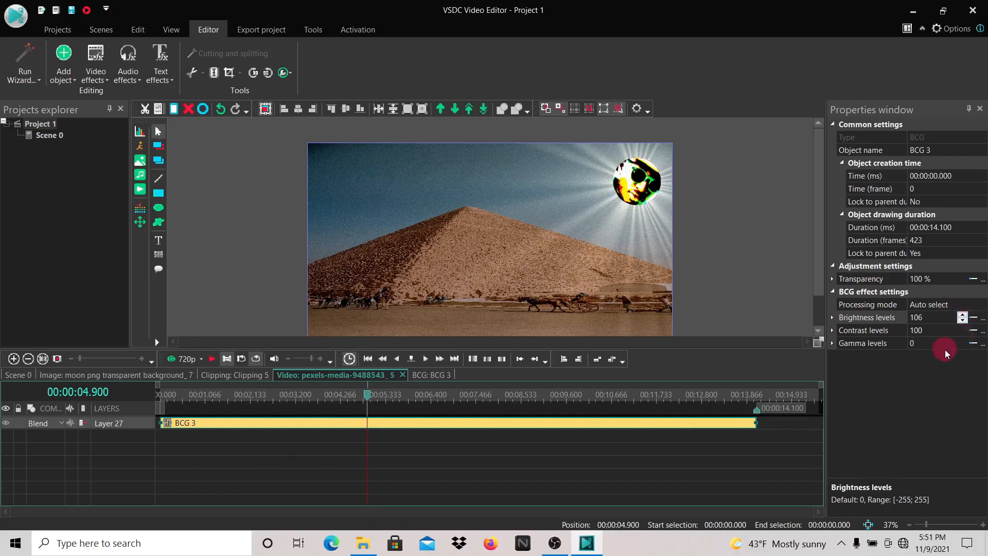
Step: Set the BCG effect's Gamma levels to 100
left_click(960, 342)
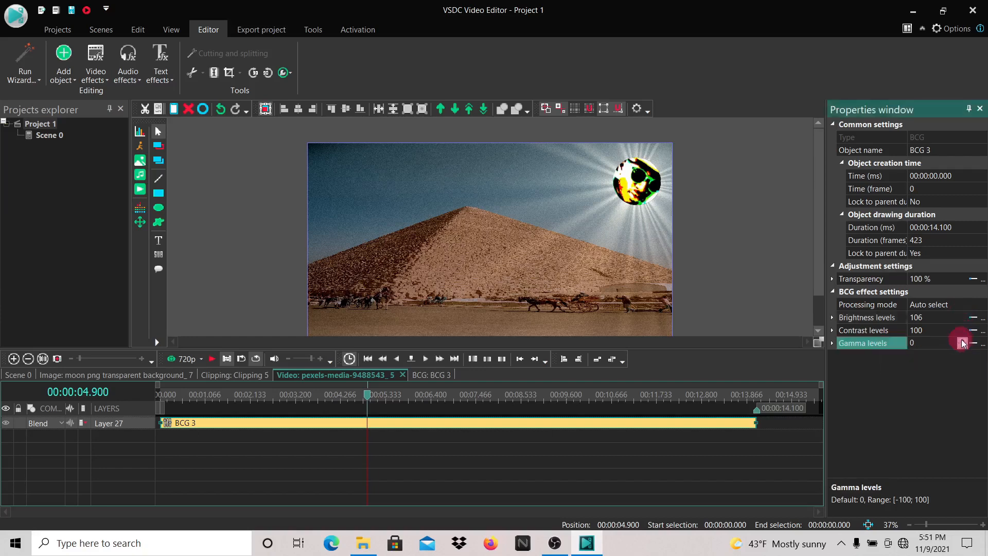
left_click(961, 341)
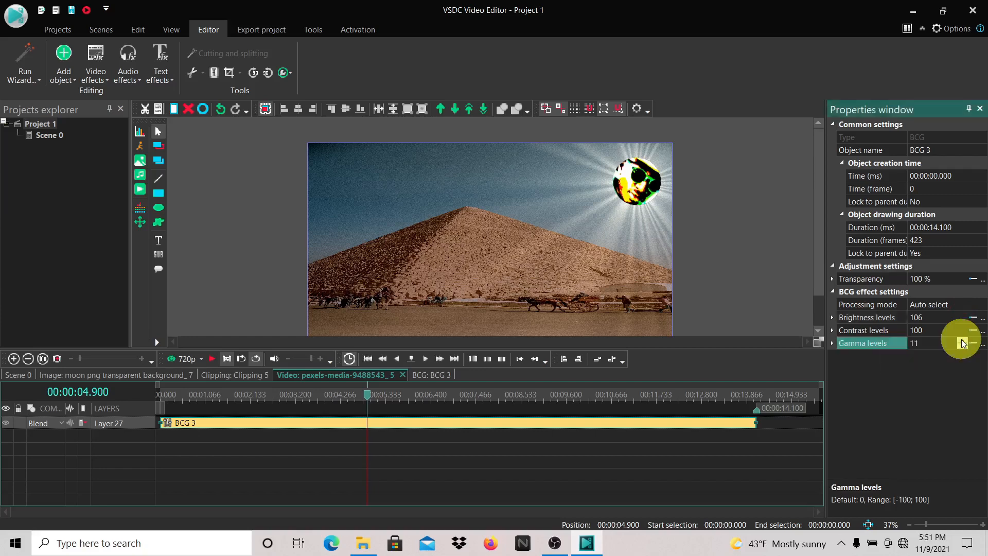
left_click_drag(962, 341, 962, 341)
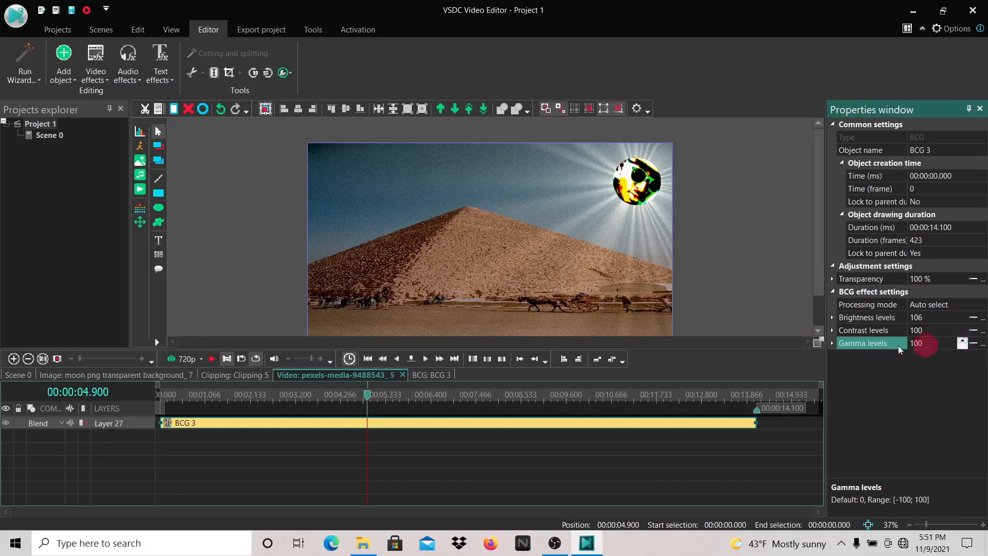
Step: Play back the adjusted moon video from near the start and return the playhead to the beginning of the timeline
left_click(213, 359)
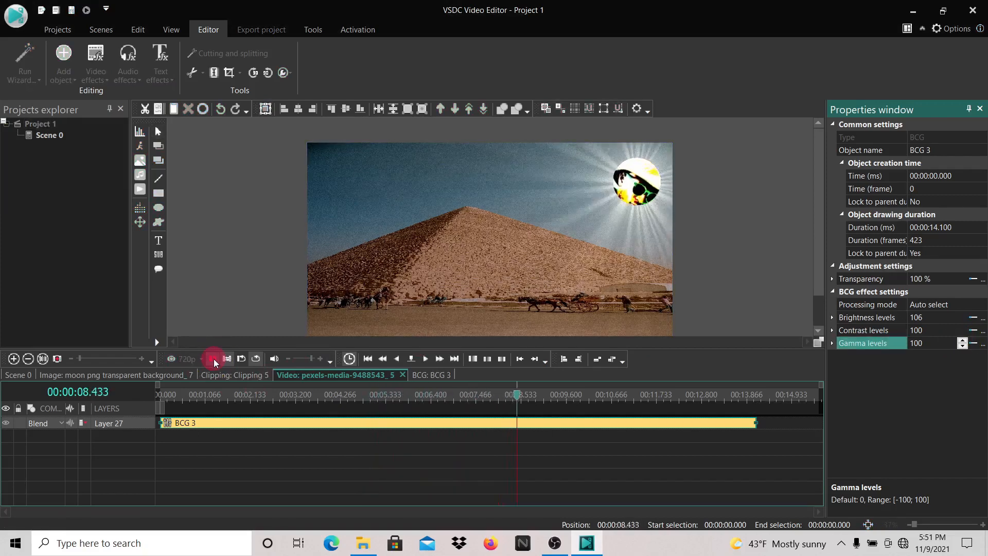
left_click(175, 394)
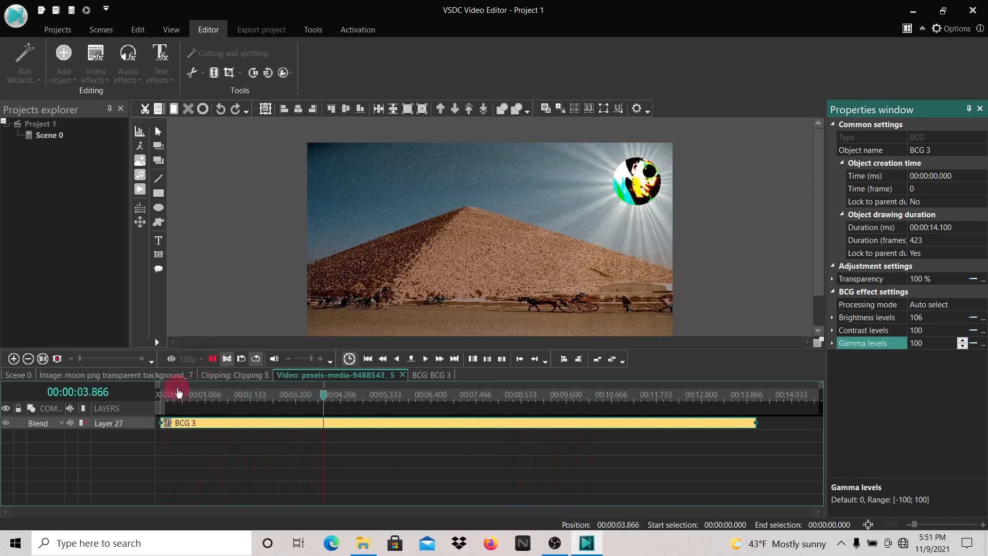
left_click(213, 363)
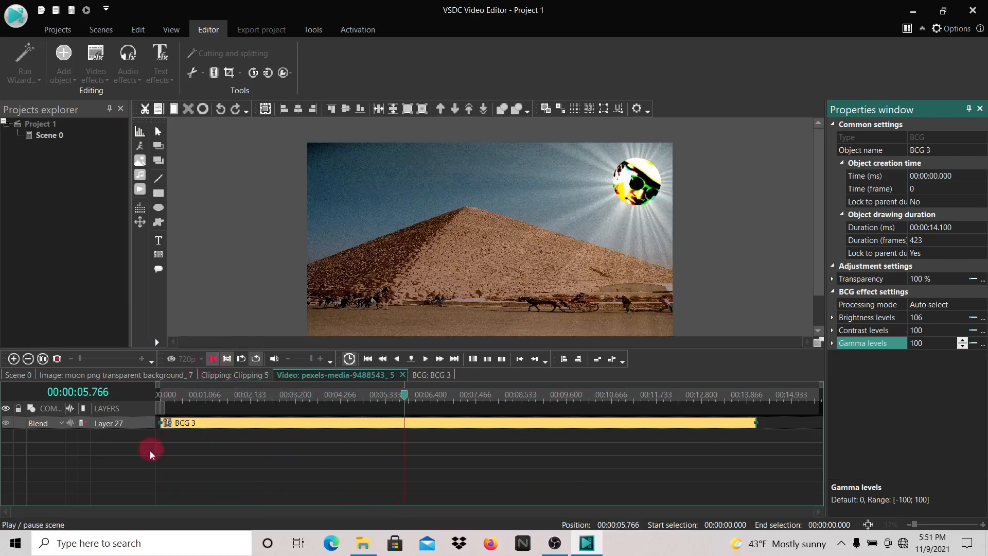
left_click(162, 396)
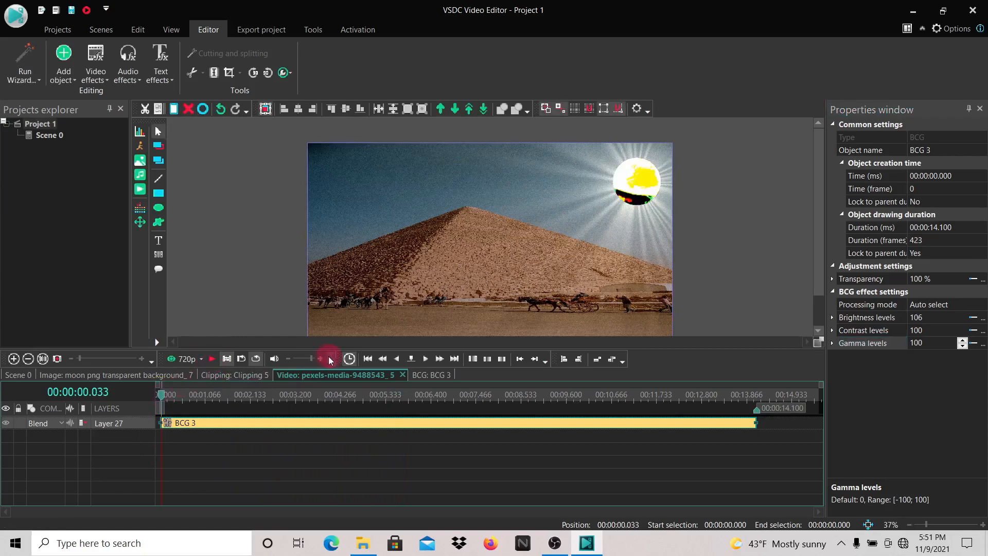
left_click(214, 362)
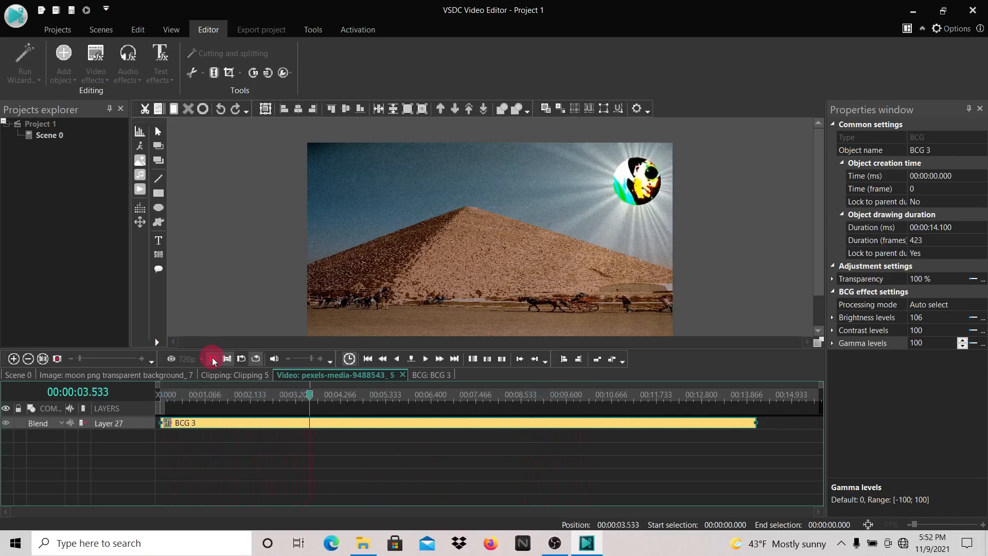
left_click(213, 358)
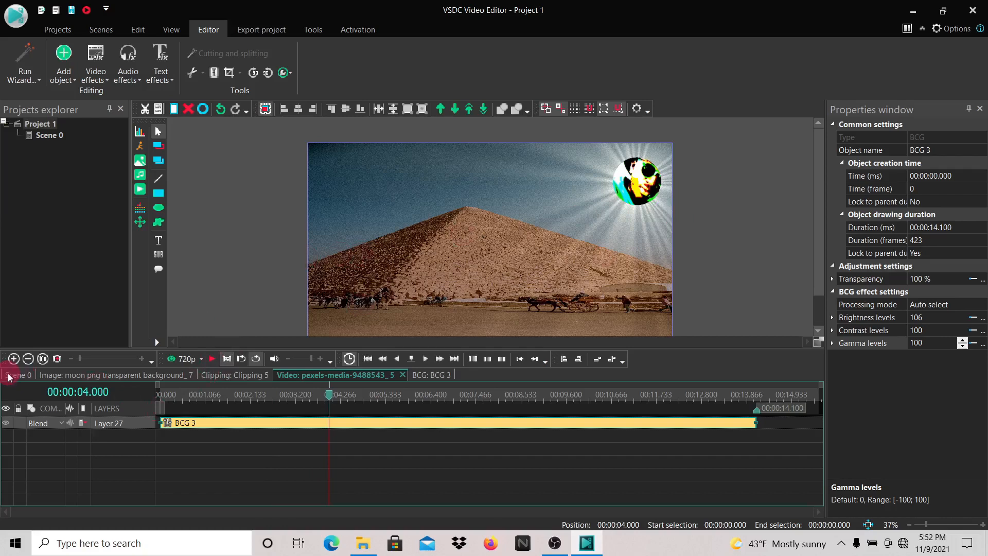
left_click(169, 395)
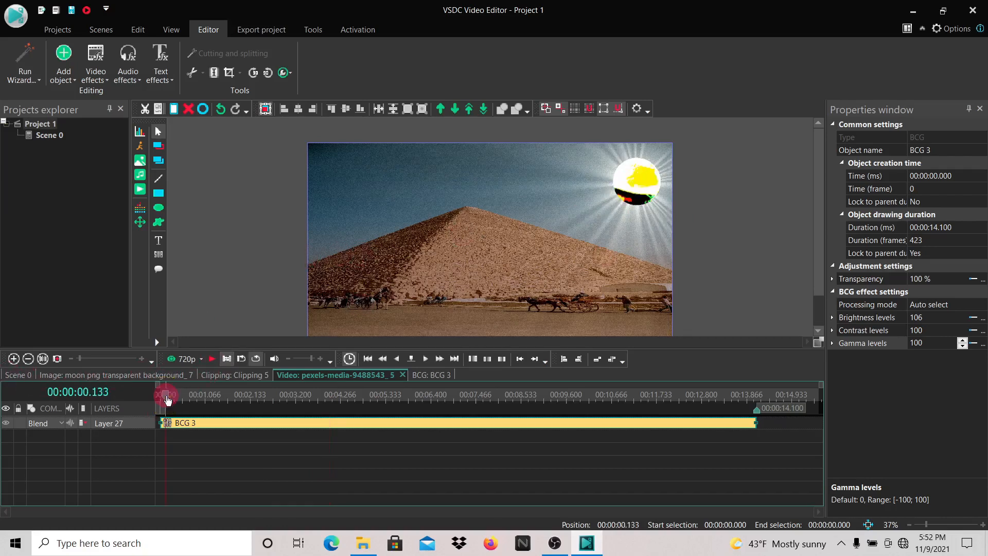
Step: Review the nesting from Scene 0 through the moon image and its Clipping effect to the man in the moon video
left_click(20, 375)
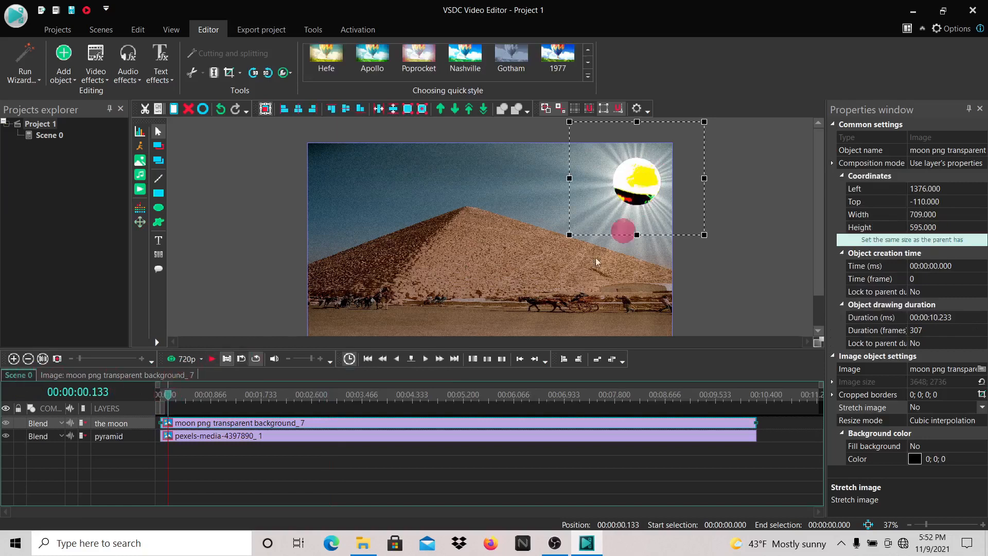
double_click(191, 428)
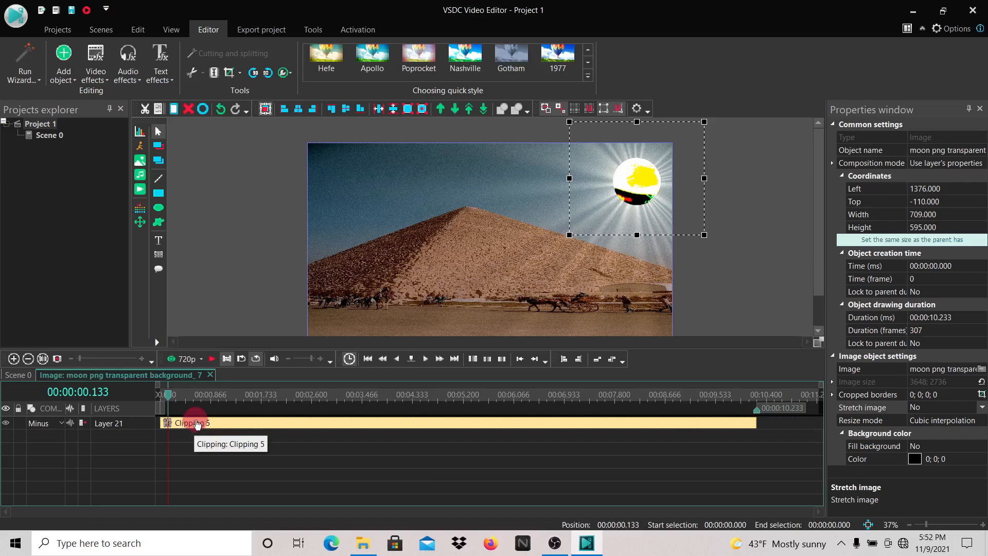
double_click(197, 424)
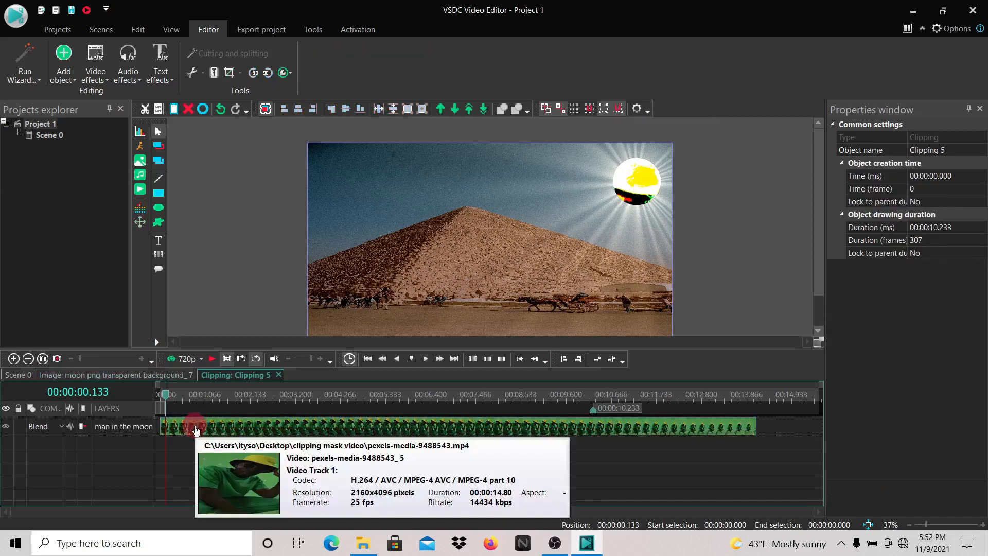
double_click(196, 428)
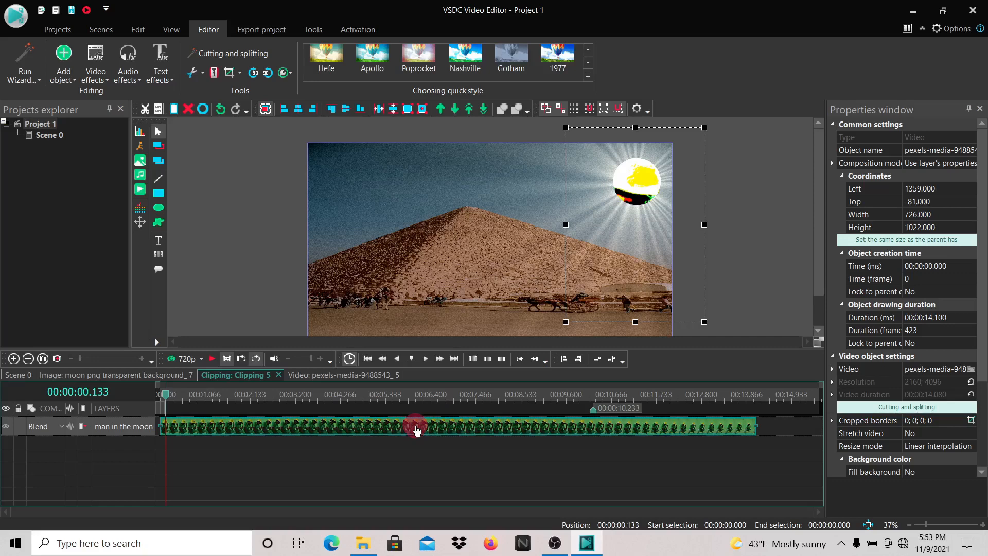
left_click(58, 373)
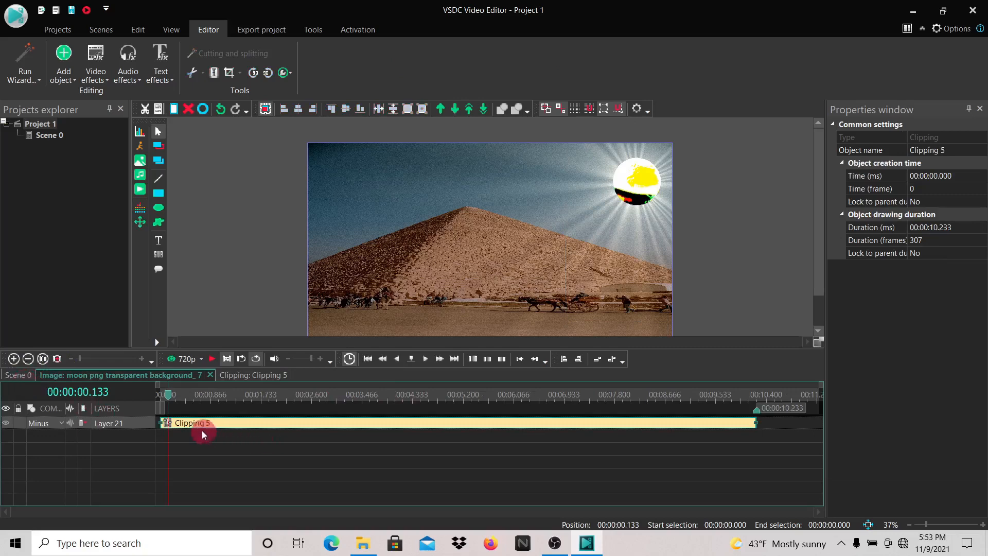
left_click(27, 375)
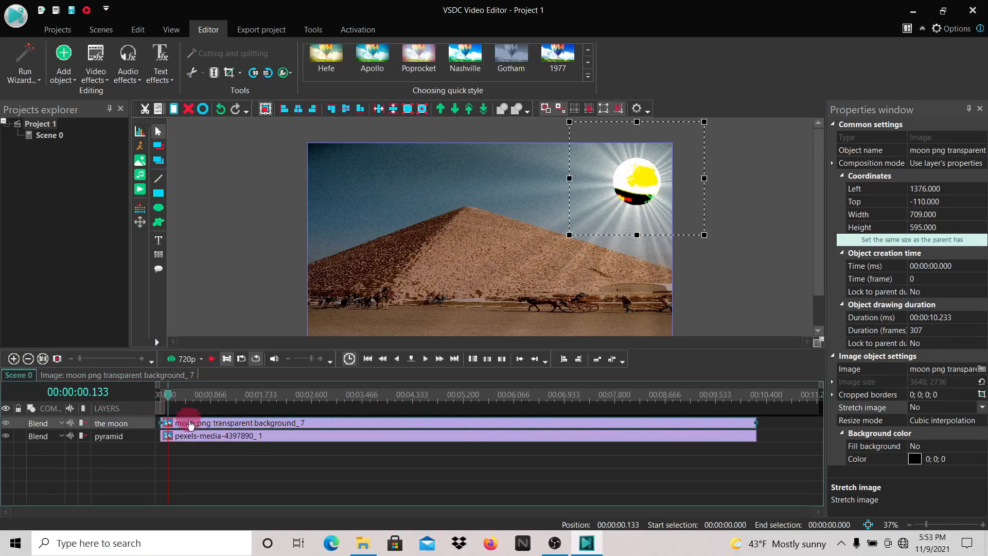
mouse_move(188, 428)
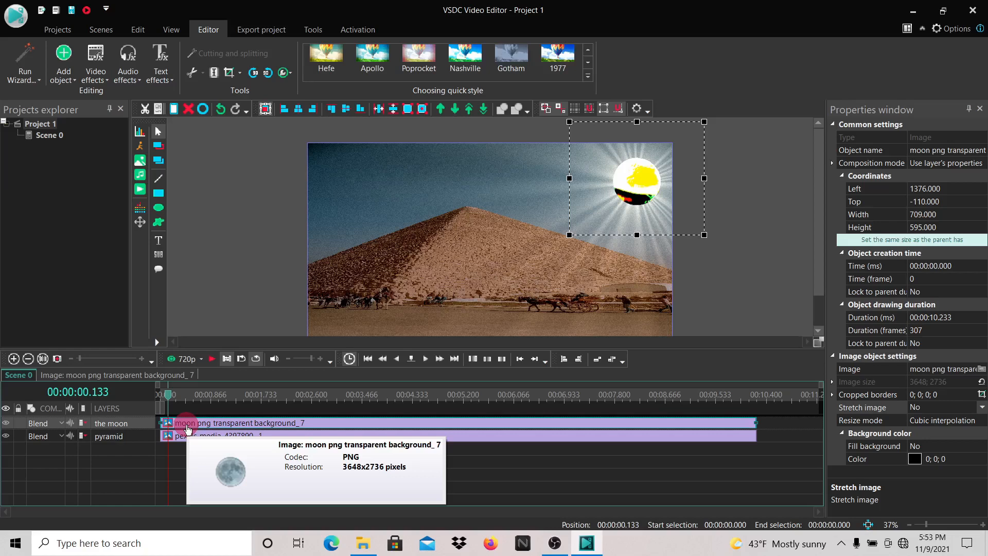
double_click(184, 430)
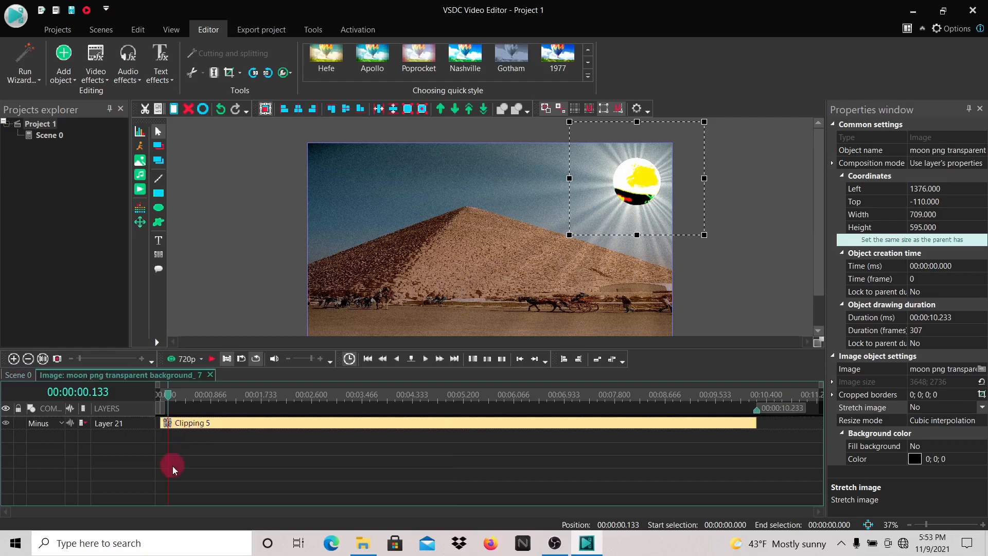
double_click(204, 427)
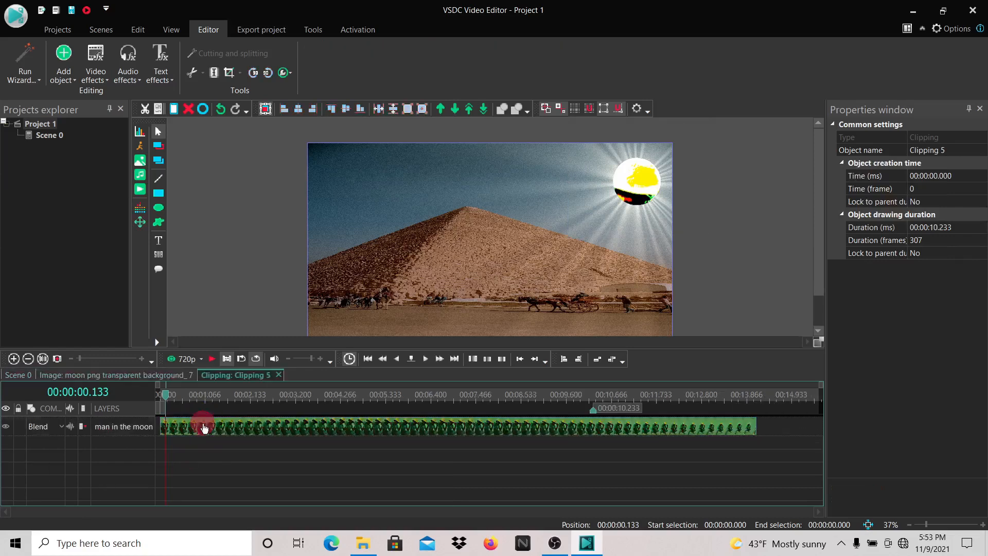
Step: Examine the man in the moon video's properties and trace its nesting back through the Clipping effect and moon image to Scene 0
left_click(200, 431)
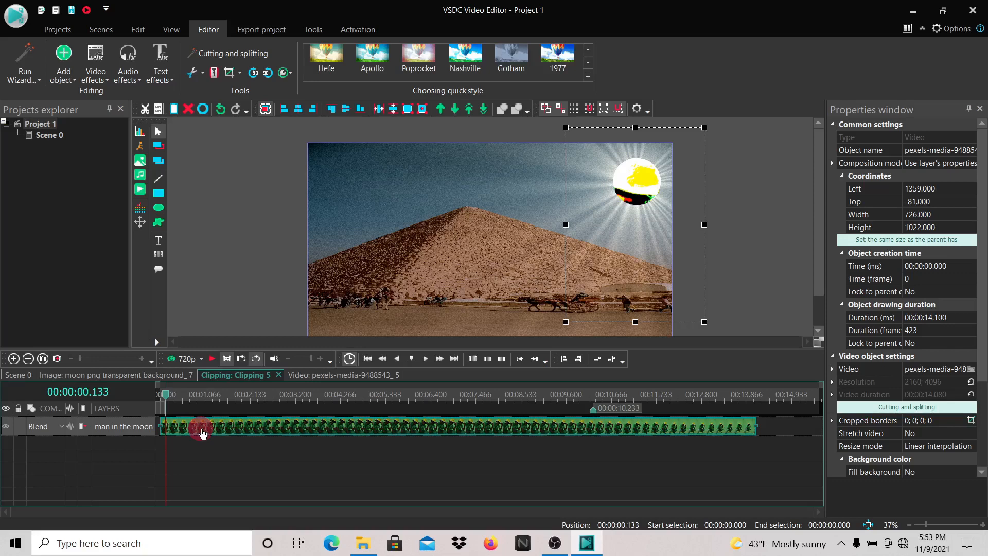
left_click(46, 377)
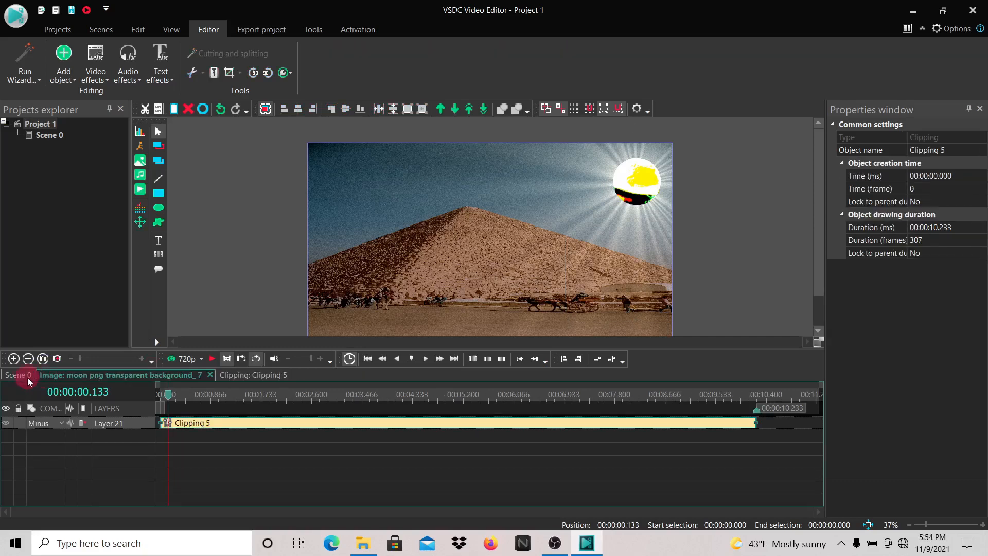
left_click(27, 377)
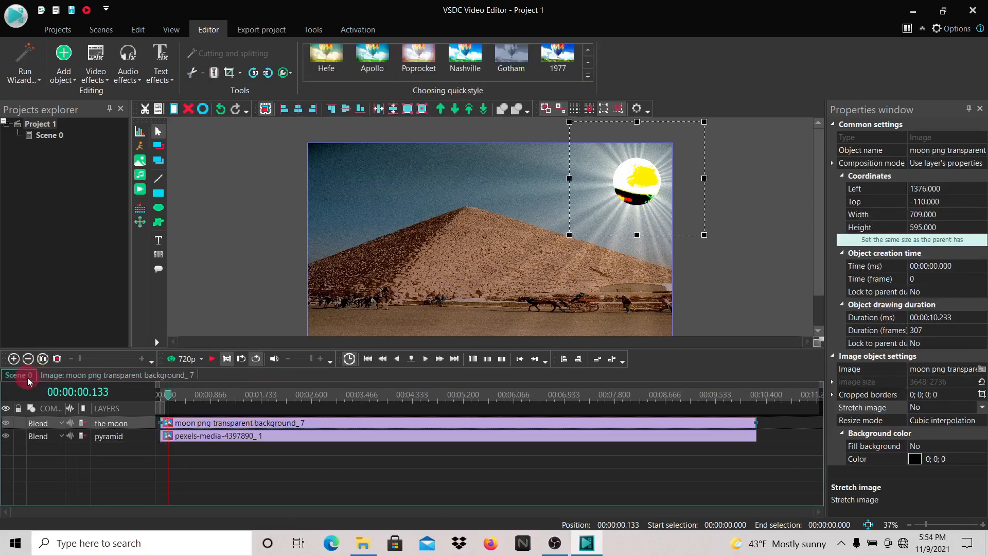
double_click(239, 422)
left_click(642, 193)
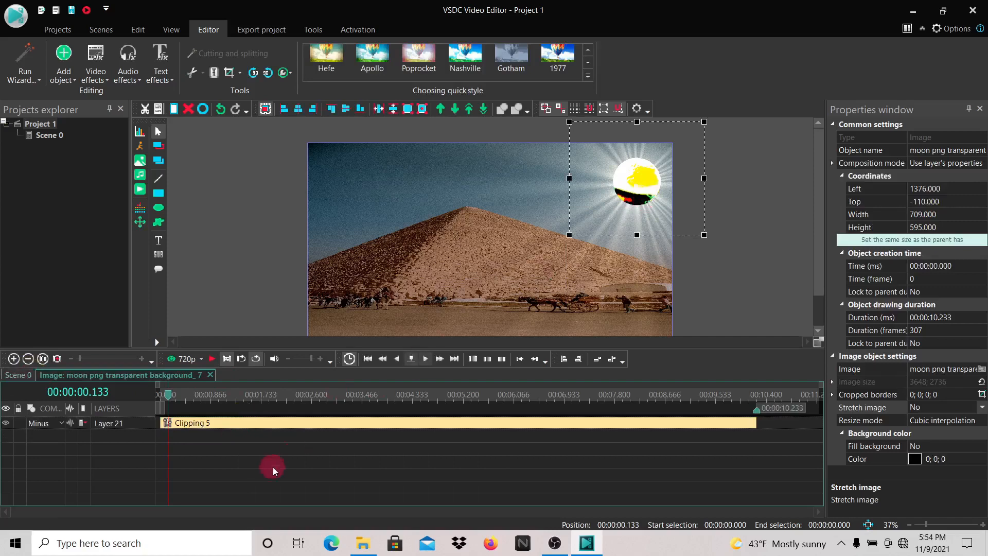
left_click(15, 375)
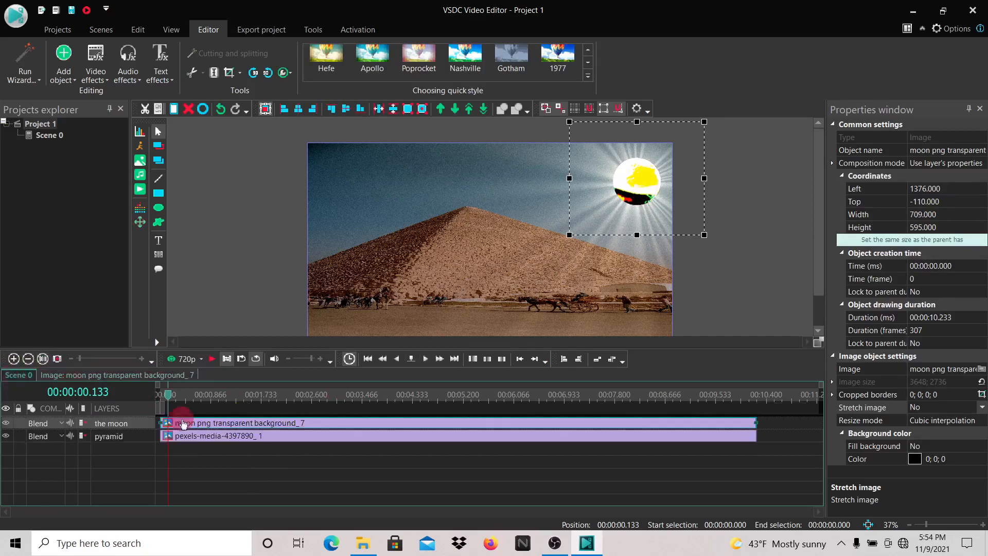
Step: Move the moon image together with its nested Clipping effect to Left 1356, Top -116 over the sun
double_click(213, 422)
left_click(215, 428)
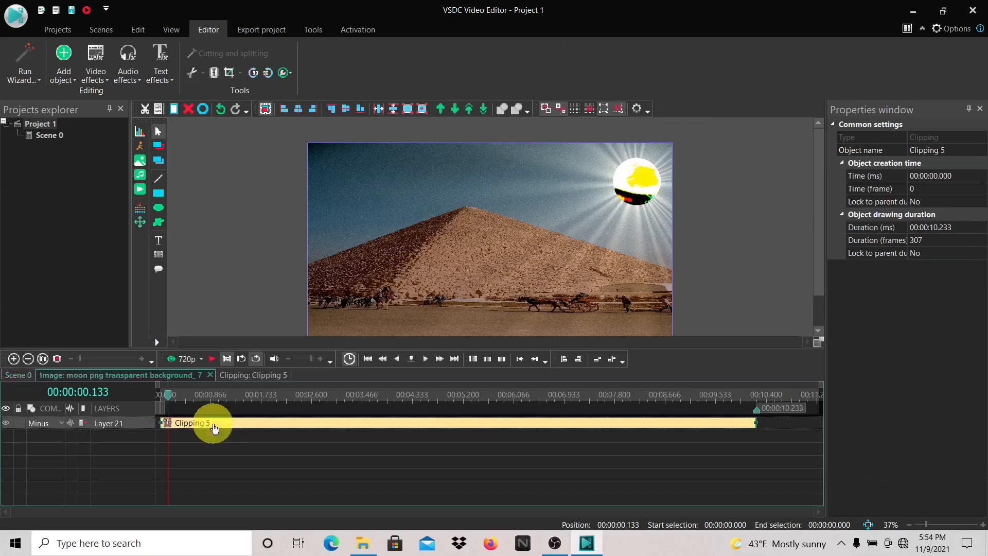
left_click(631, 194)
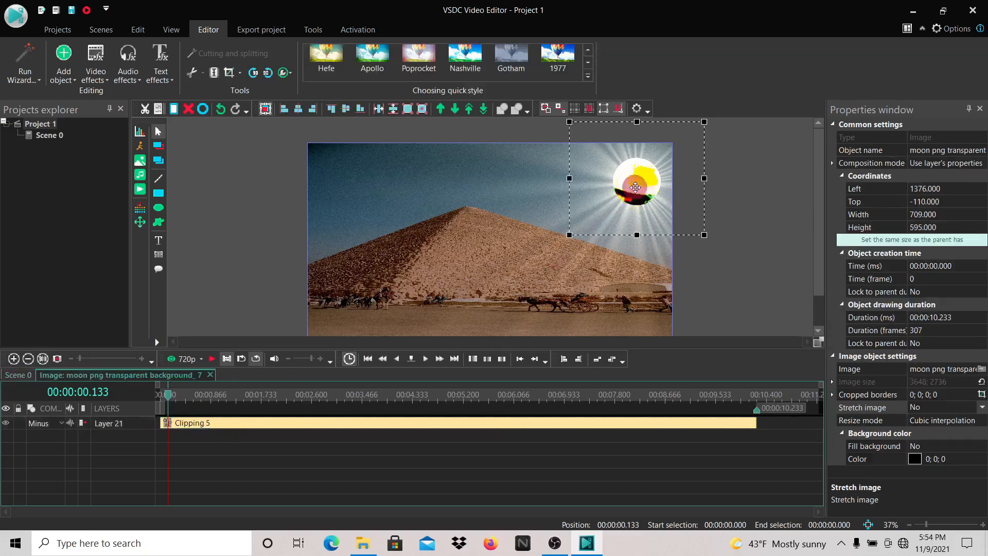
mouse_move(699, 207)
left_mouse_down()
mouse_move(696, 233)
mouse_move(697, 207)
left_mouse_up()
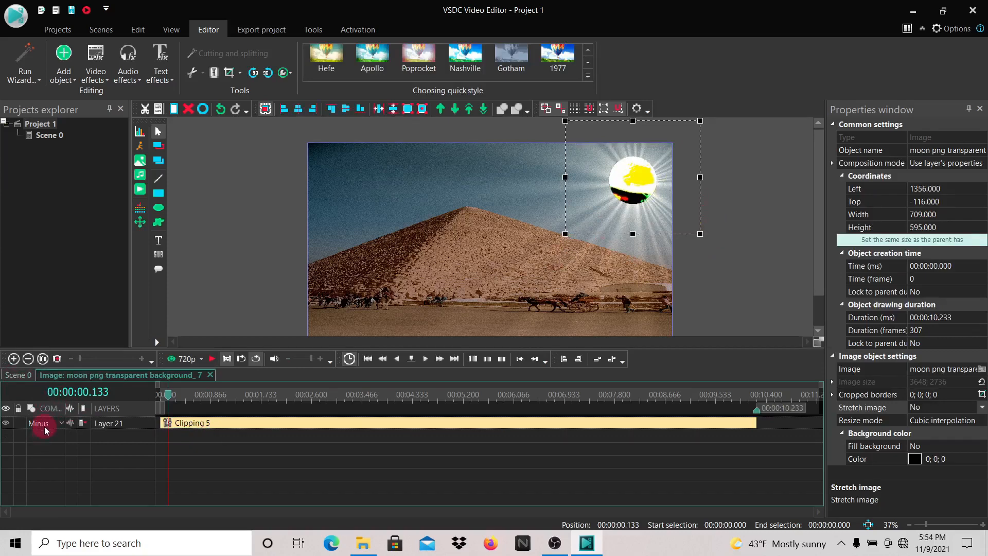
Step: Try repositioning the man in the moon video inside the moon image's Clipping effect
left_click(24, 375)
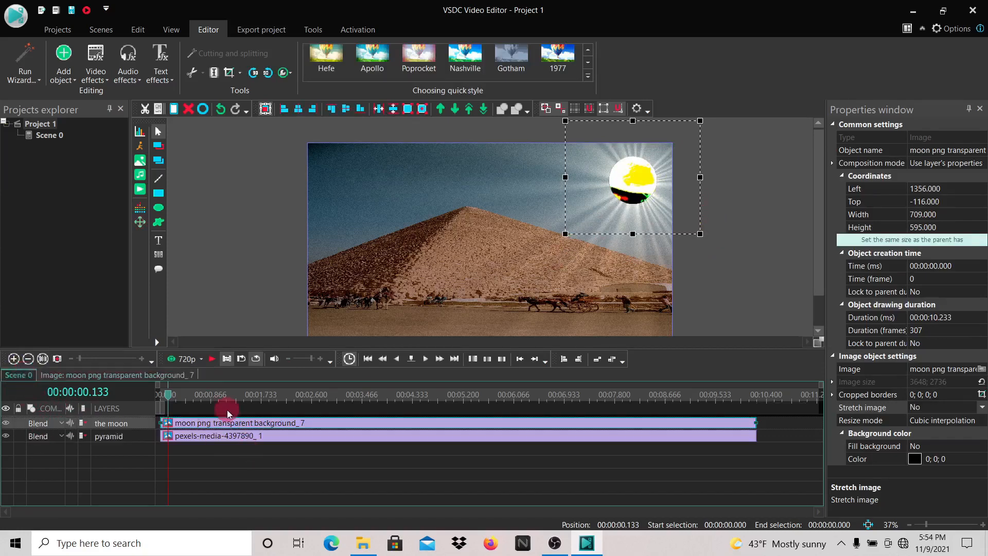
left_click(220, 423)
double_click(220, 423)
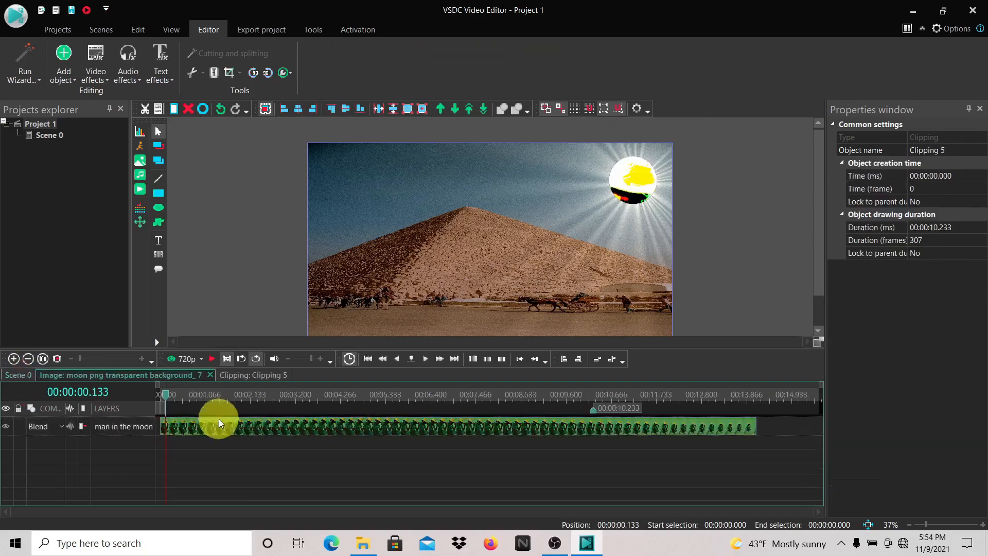
left_click(219, 425)
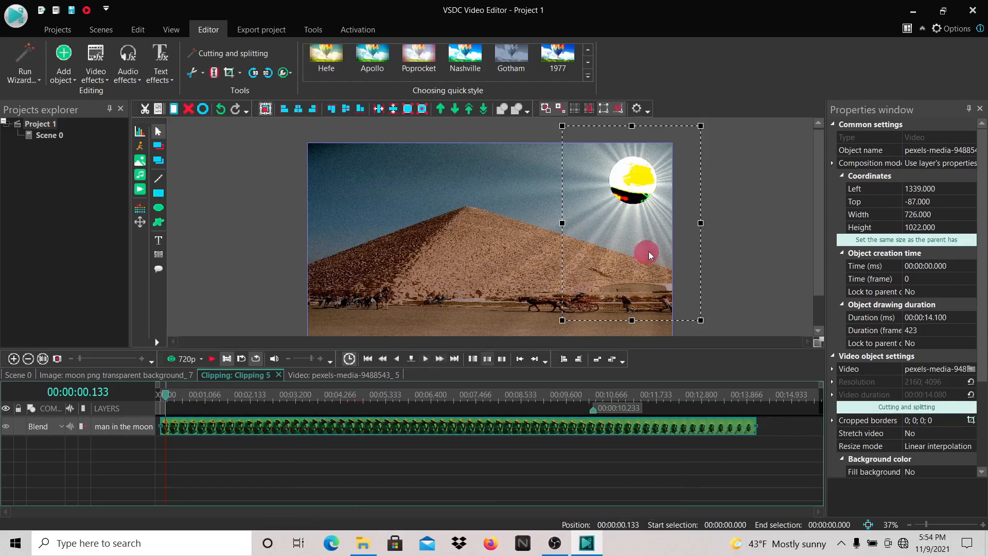
mouse_move(652, 219)
left_mouse_down()
mouse_move(688, 219)
mouse_move(655, 223)
left_mouse_up()
Step: Undo the placement changes made to the man in the moon video and return to Scene 0
left_click(220, 113)
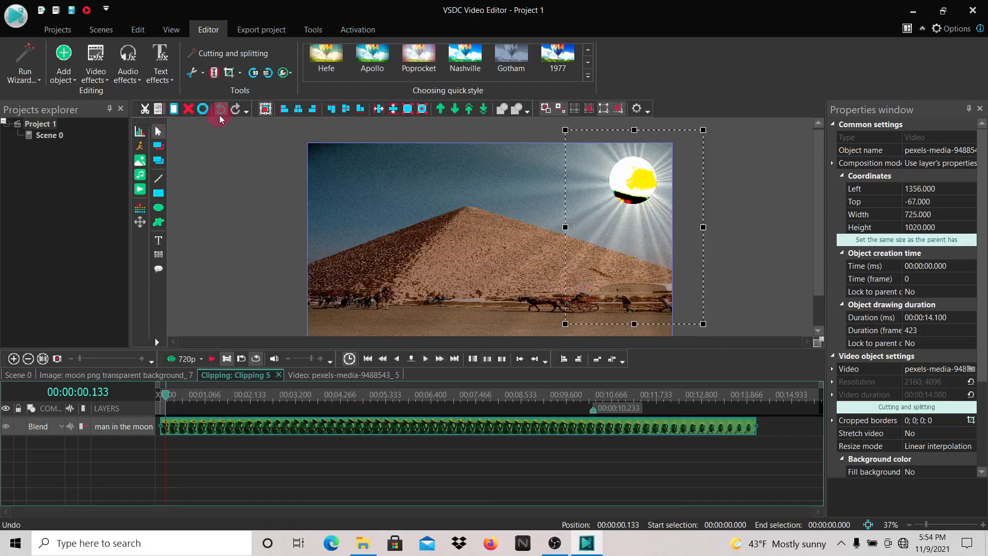
left_click(220, 114)
left_click(219, 115)
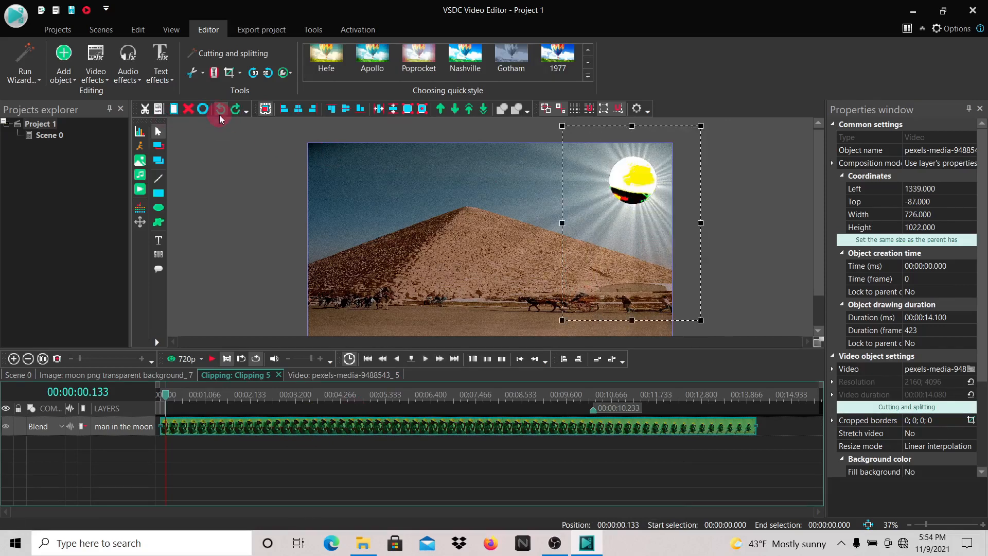
left_click(45, 426)
left_click(637, 20)
left_click(21, 379)
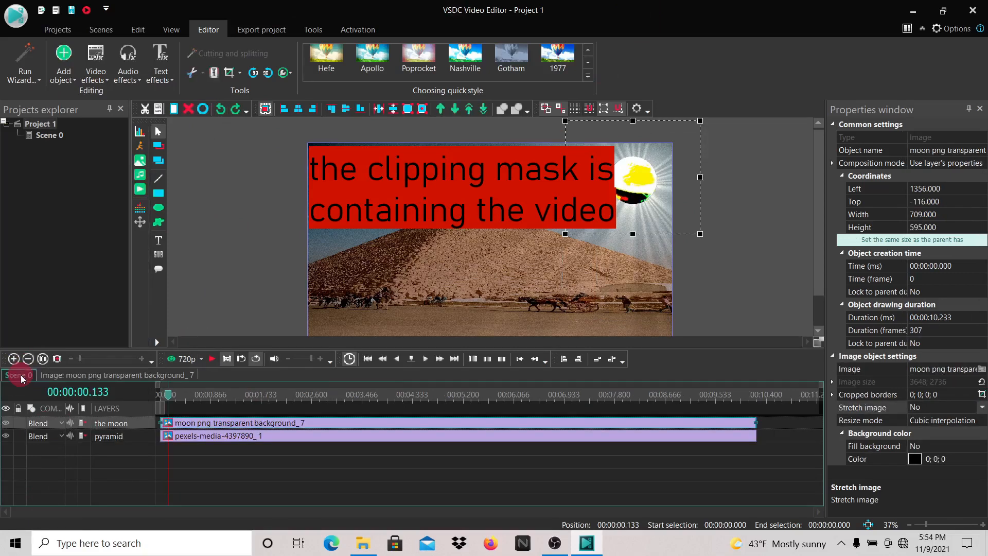